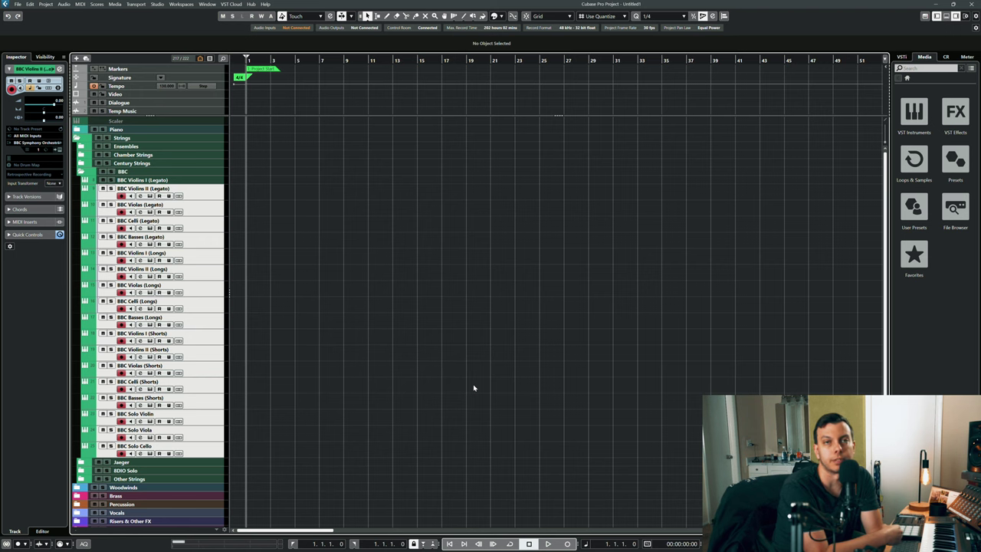
Return the enlarged BBC string tracks to normal height so the whole template fits
{"action": "key", "text": "Up"}
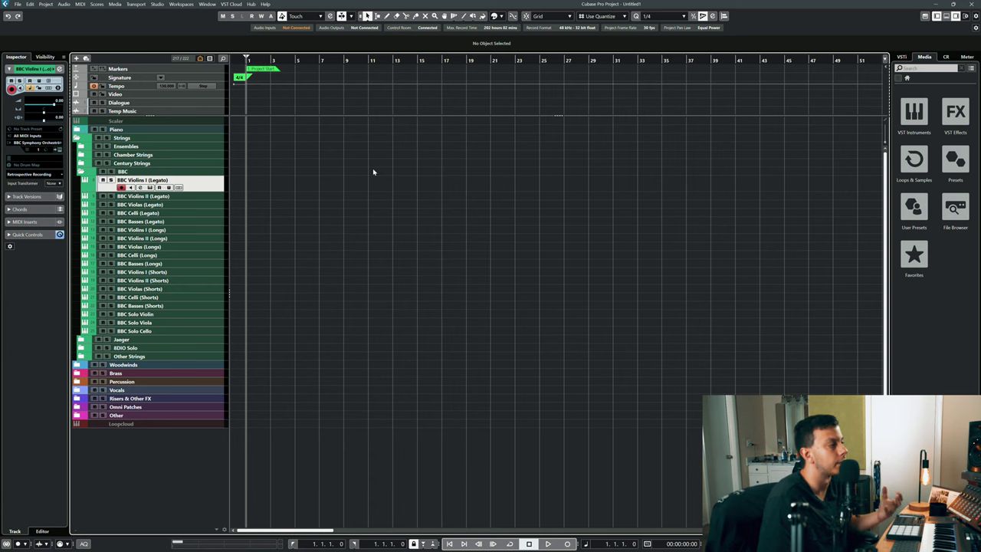
Zoom in on the first bars and open the BBC Symphony Orchestra instrument for Violins I (Legato)
{"action": "key", "text": "h"}
{"action": "key", "text": "h"}
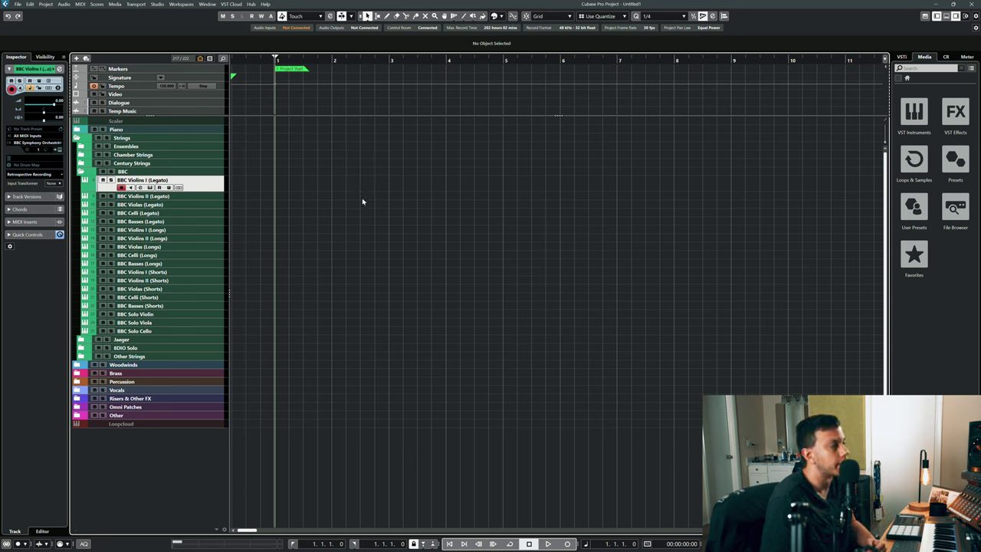
{"action": "scroll", "coordinate": [225, 198], "scroll_direction": "down", "scroll_amount": 1}
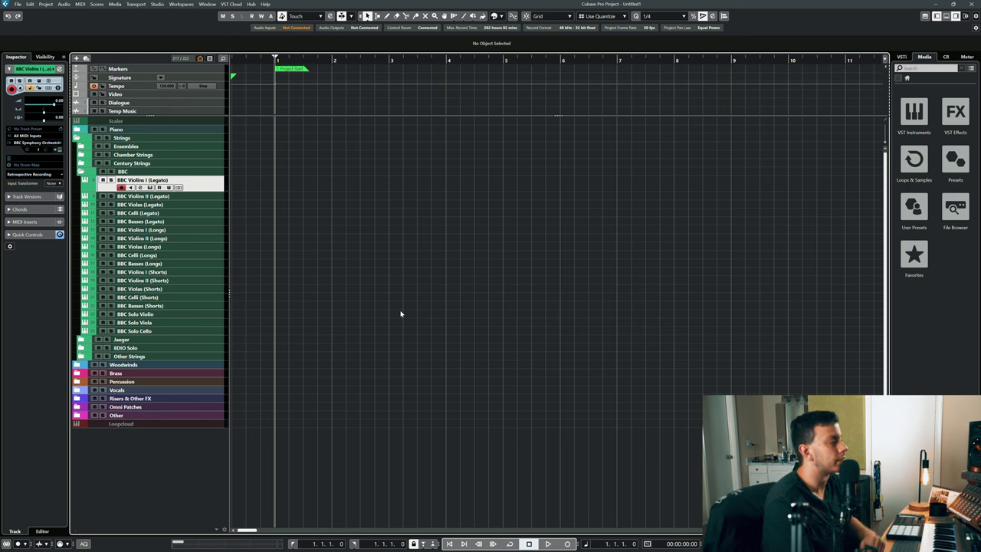
{"action": "key", "text": "ctrl+e"}
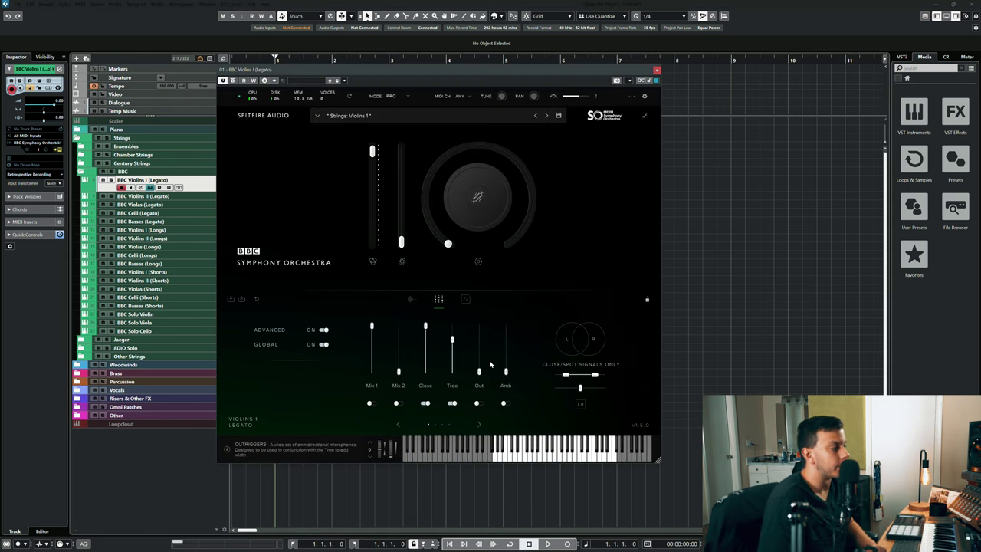
Preview the next Violins I microphone fader page, then return to the main mix page
{"action": "mouse_move", "coordinate": [427, 337]}
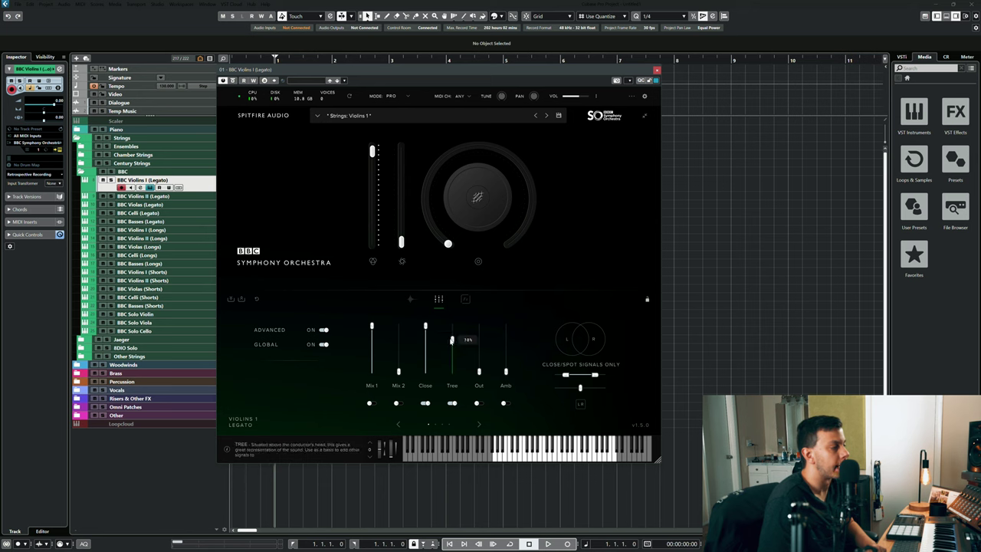
{"action": "left_click", "coordinate": [479, 425]}
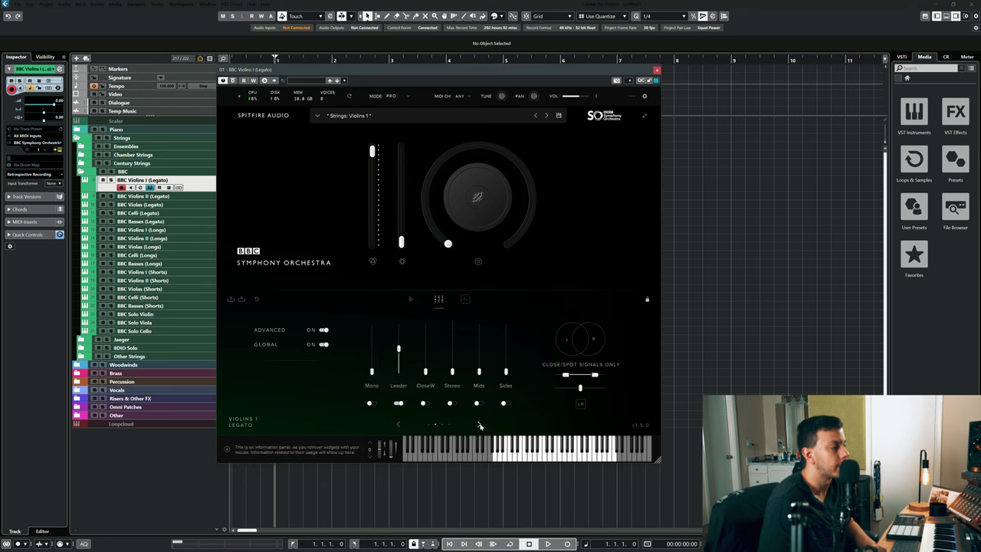
{"action": "mouse_move", "coordinate": [398, 351]}
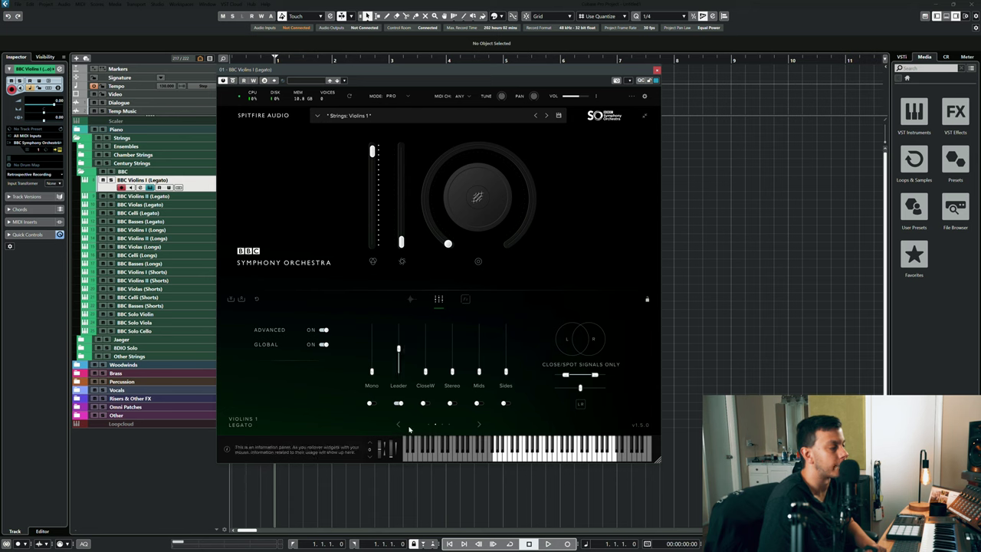
{"action": "left_click", "coordinate": [434, 424]}
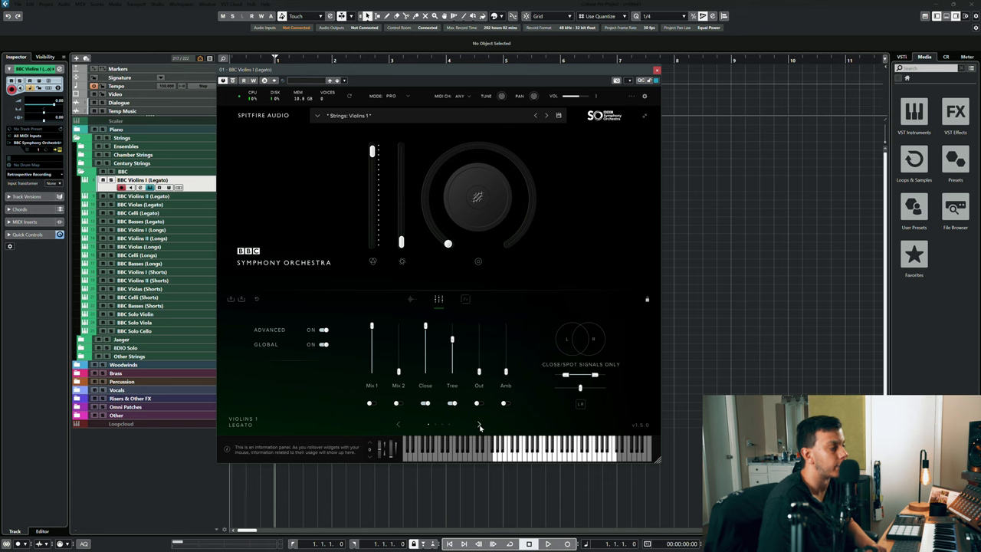
Cycle through the Mono/Leader, Balcony/spot and AtmosF/AtmosR mic pages, then reposition the Deep Hall reverb window
{"action": "left_click", "coordinate": [479, 426]}
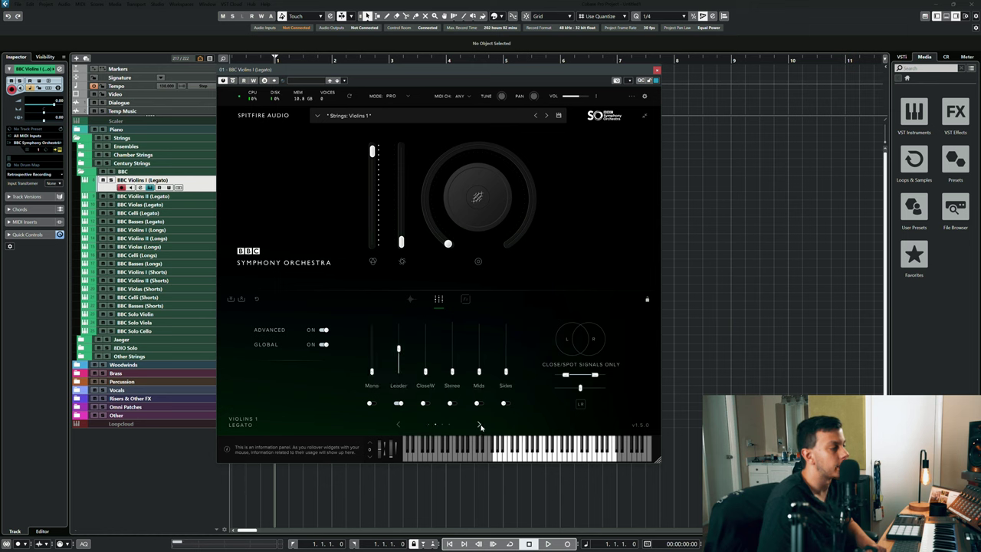
{"action": "left_click", "coordinate": [480, 425]}
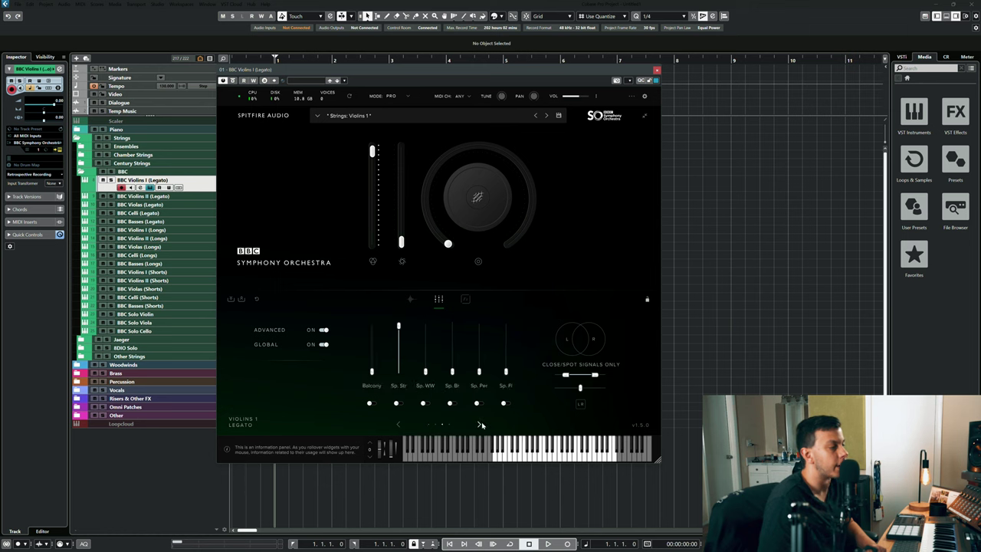
{"action": "left_click", "coordinate": [478, 426]}
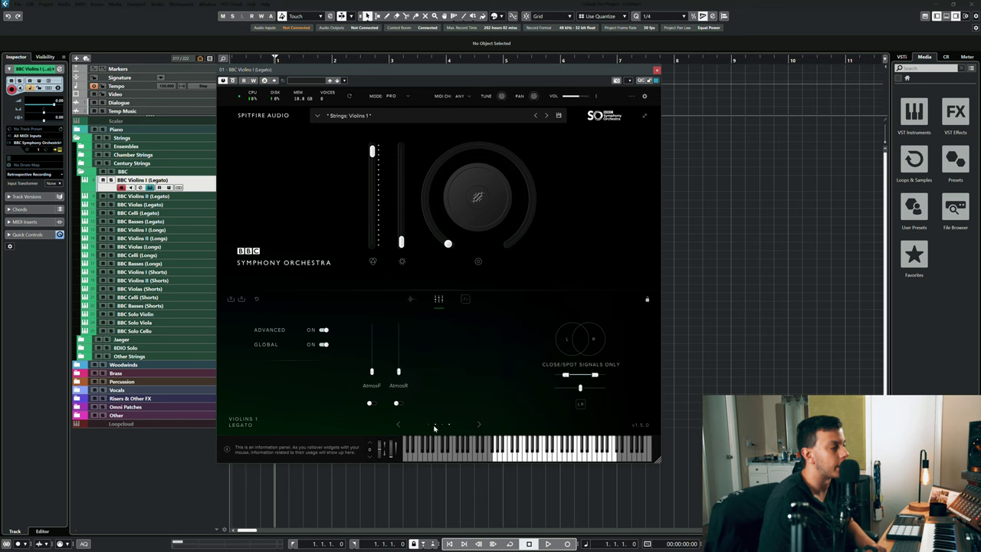
{"action": "left_click", "coordinate": [399, 426]}
{"action": "left_click", "coordinate": [399, 425]}
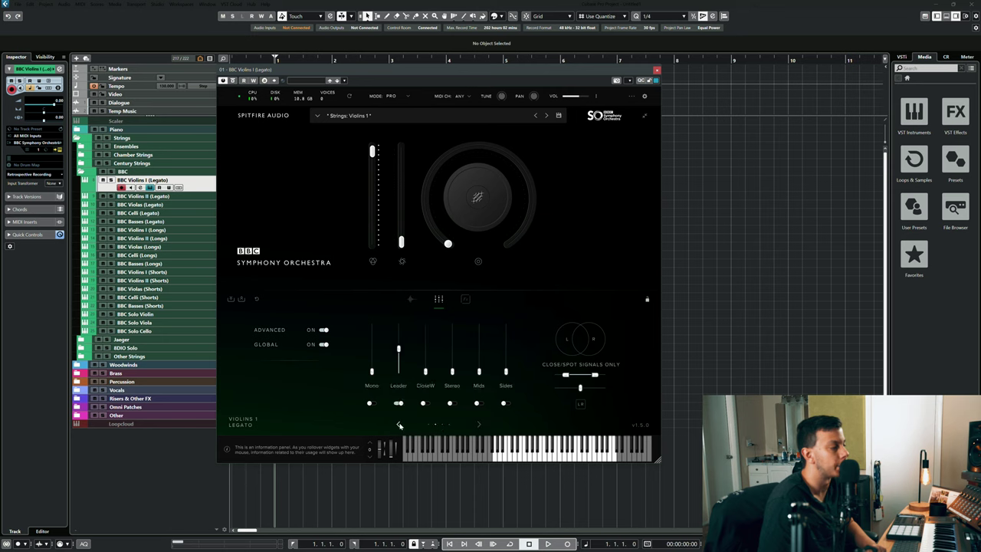
{"action": "left_click", "coordinate": [399, 426]}
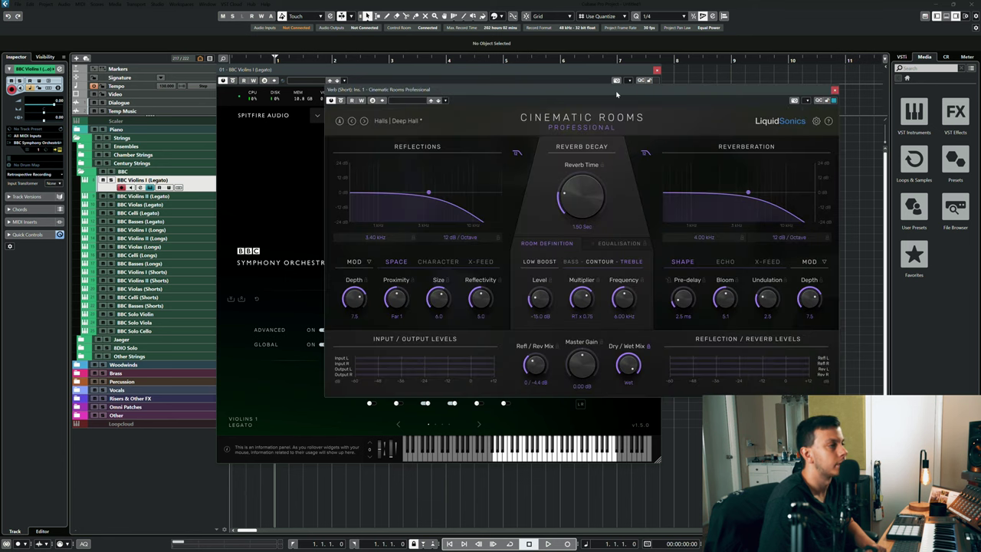
{"action": "left_click_drag", "start_coordinate": [617, 94], "coordinate": [506, 129]}
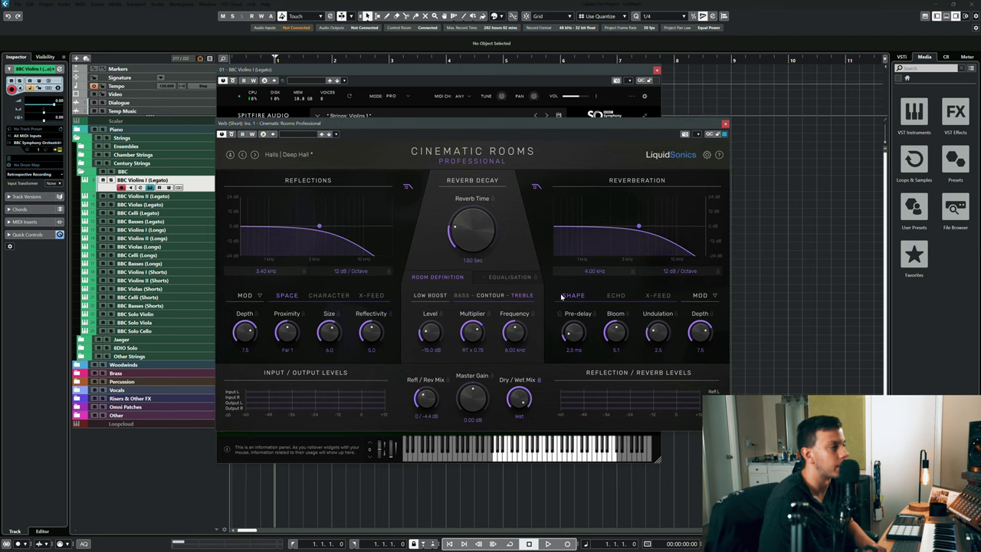
Close the Deep Hall reverb and show the Mono, Leader, CloseW, Stereo, Mids and Sides mic faders
{"action": "left_click", "coordinate": [725, 123]}
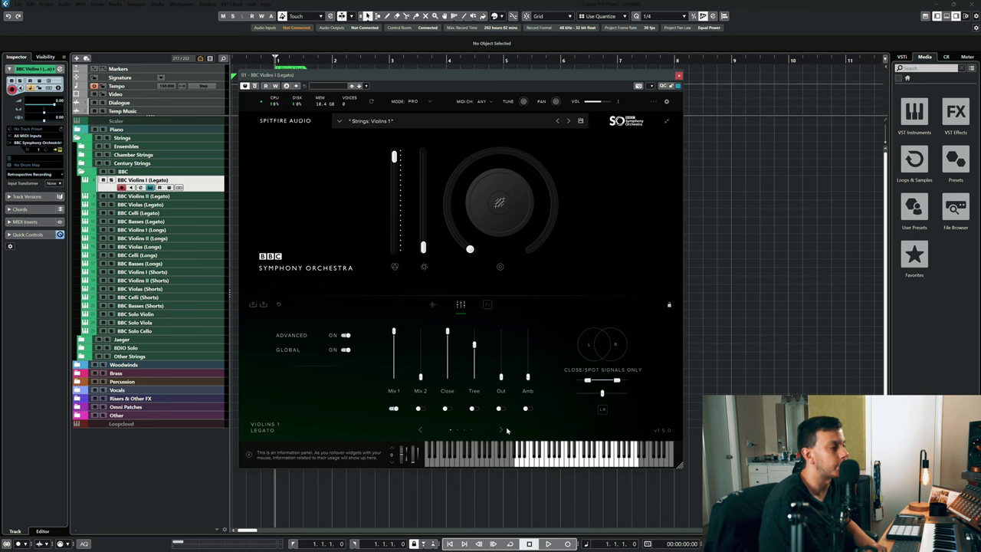
{"action": "left_click", "coordinate": [502, 431]}
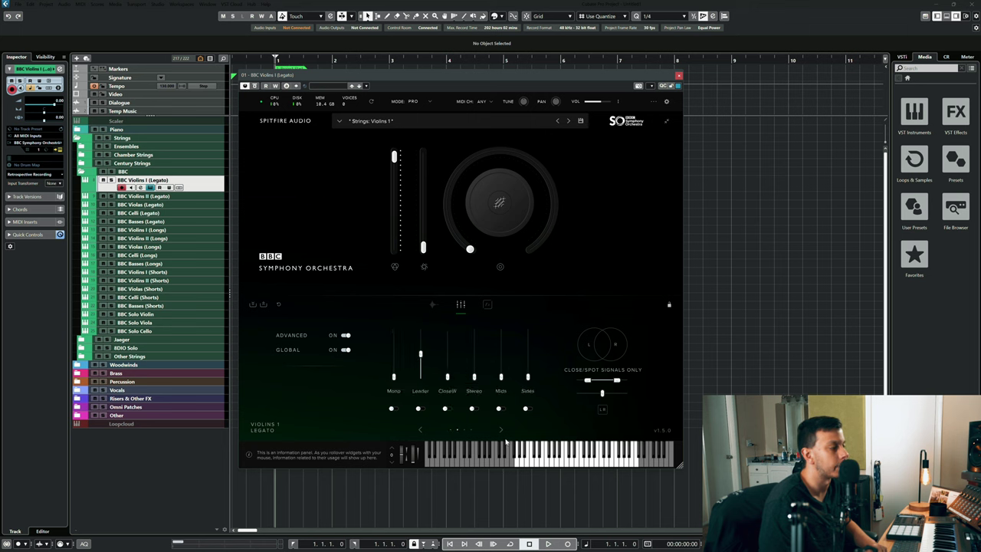
{"action": "left_click", "coordinate": [502, 431]}
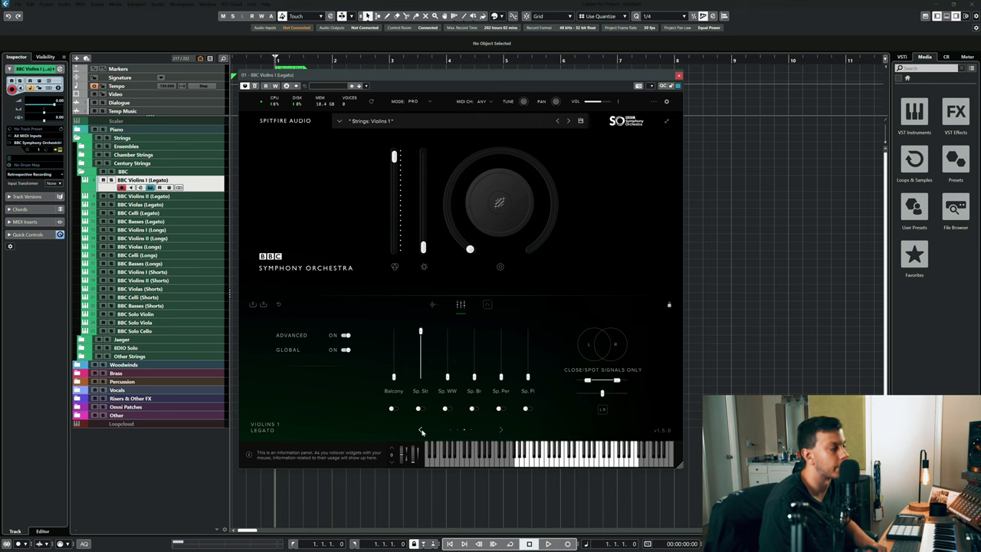
{"action": "left_click", "coordinate": [419, 432]}
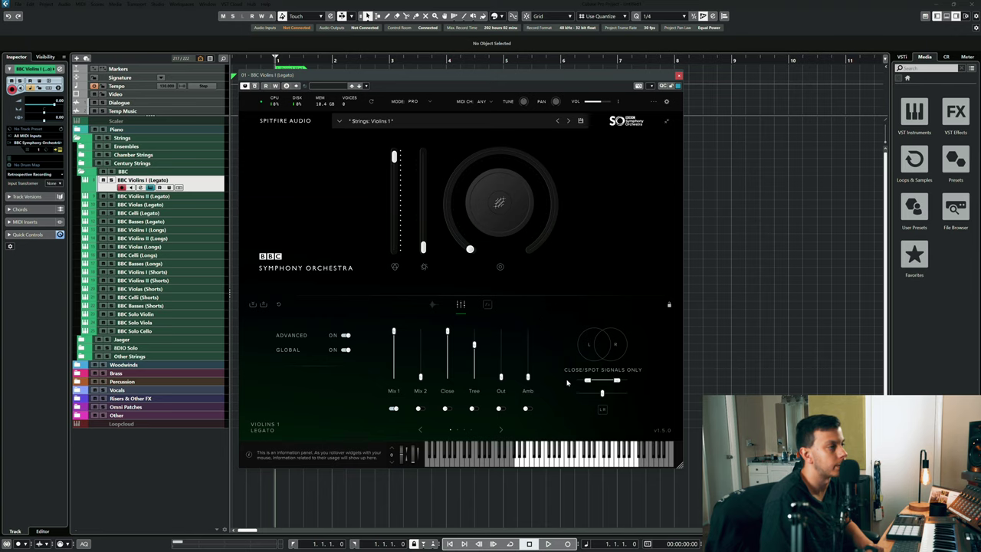
{"action": "left_click", "coordinate": [207, 212]}
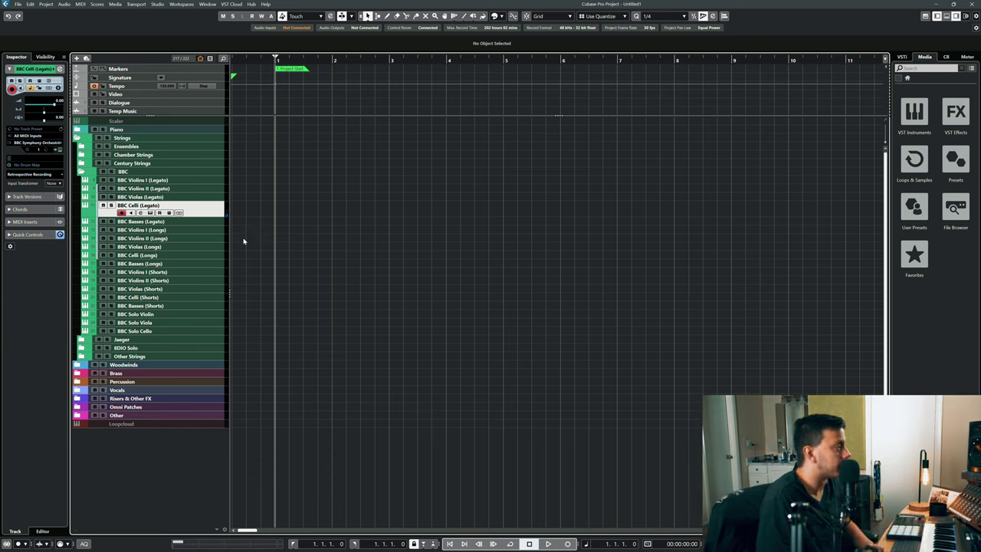
Select the BBC Basses (Longs) track so its Strings: Basses instrument shows
{"action": "key", "text": "Down"}
{"action": "key", "text": "Down"}
{"action": "key", "text": "Down"}
{"action": "key", "text": "Down"}
{"action": "key", "text": "Down"}
{"action": "key", "text": "Down"}
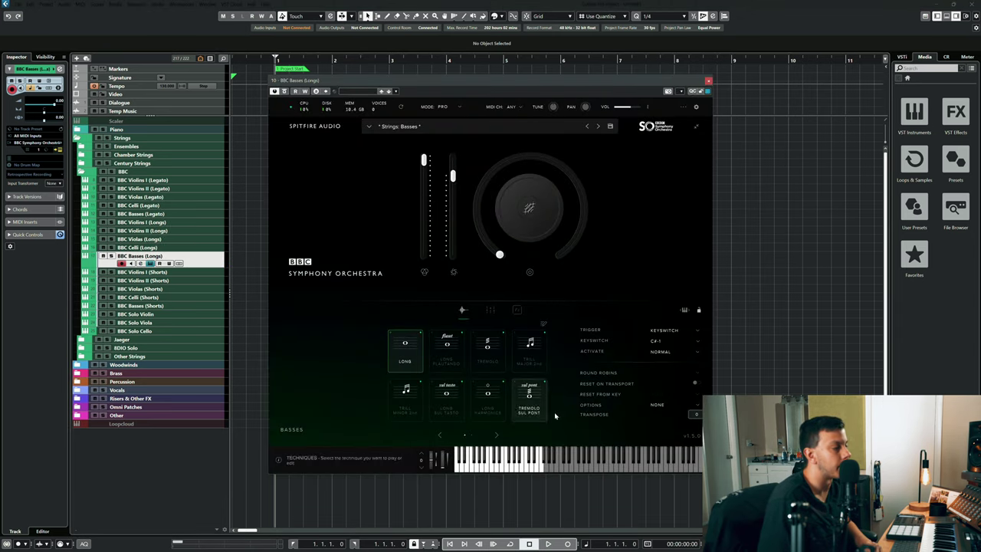
Nudge the instrument window and switch to the Violins I (Longs) instrument with Long Flautando
{"action": "left_click_drag", "start_coordinate": [686, 80], "coordinate": [708, 106]}
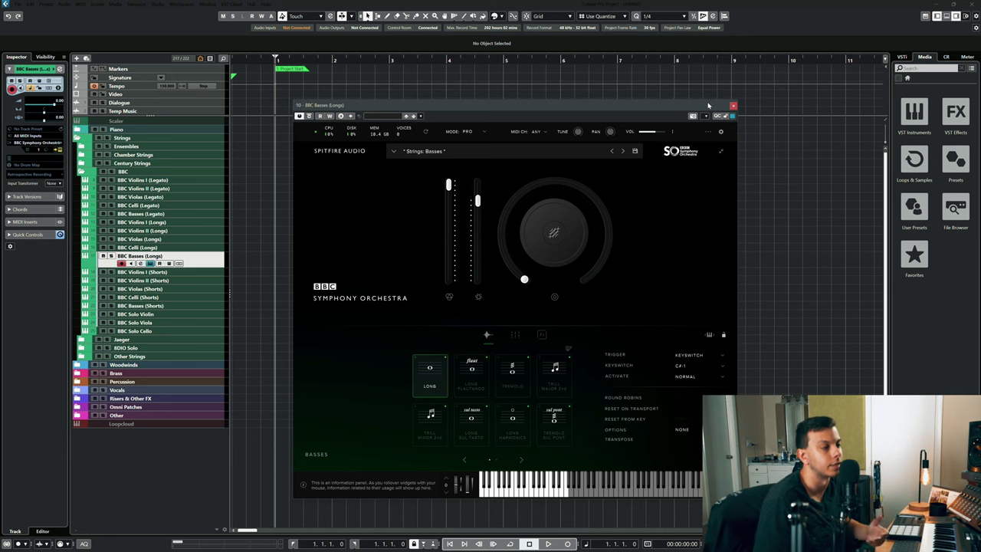
{"action": "key", "text": "Up"}
{"action": "key", "text": "Up"}
{"action": "key", "text": "Up"}
{"action": "key", "text": "Up"}
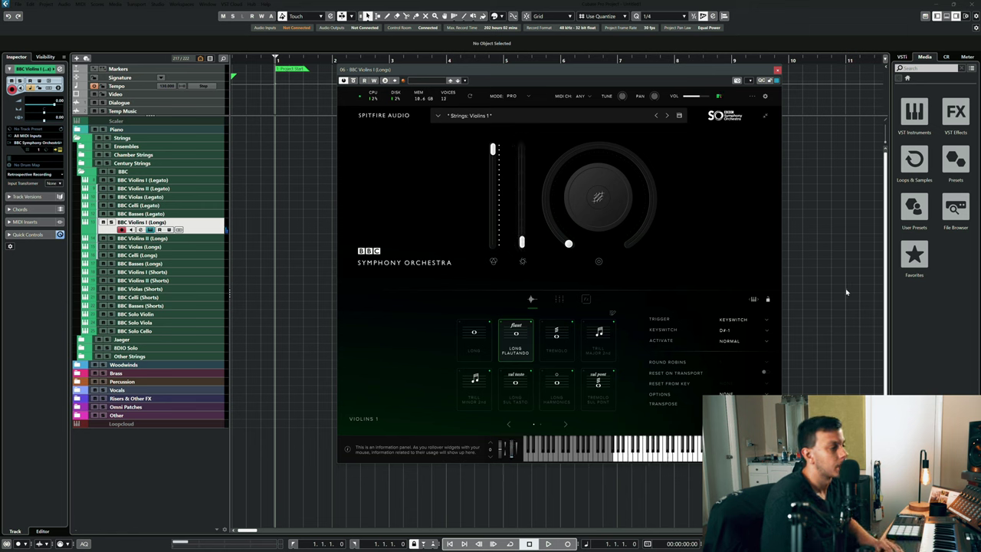
Audition Violins 1 articulations Tremolo, Tremolo Sul Pont and Long Sul Tasto, ending on Sul Pont
{"action": "left_click", "coordinate": [556, 328]}
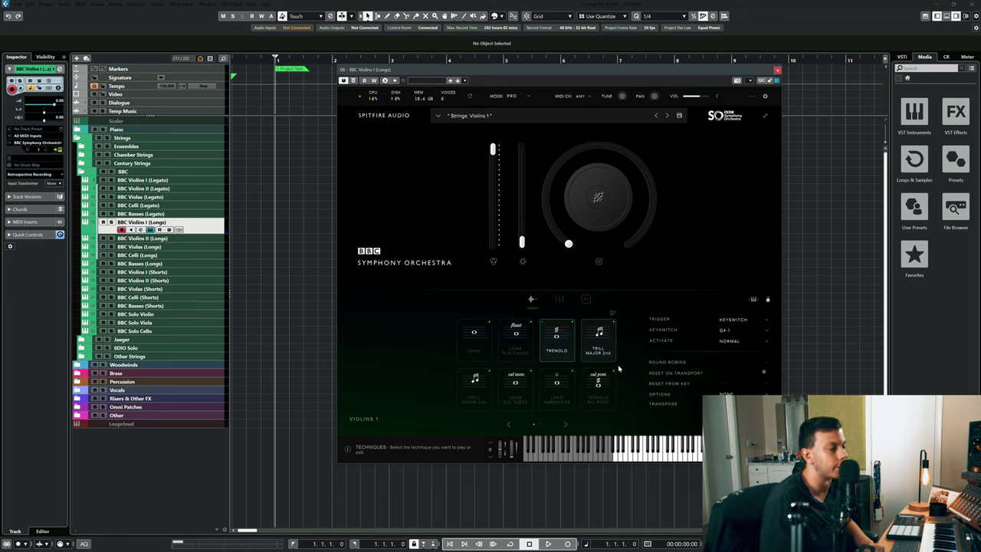
{"action": "left_click", "coordinate": [607, 387]}
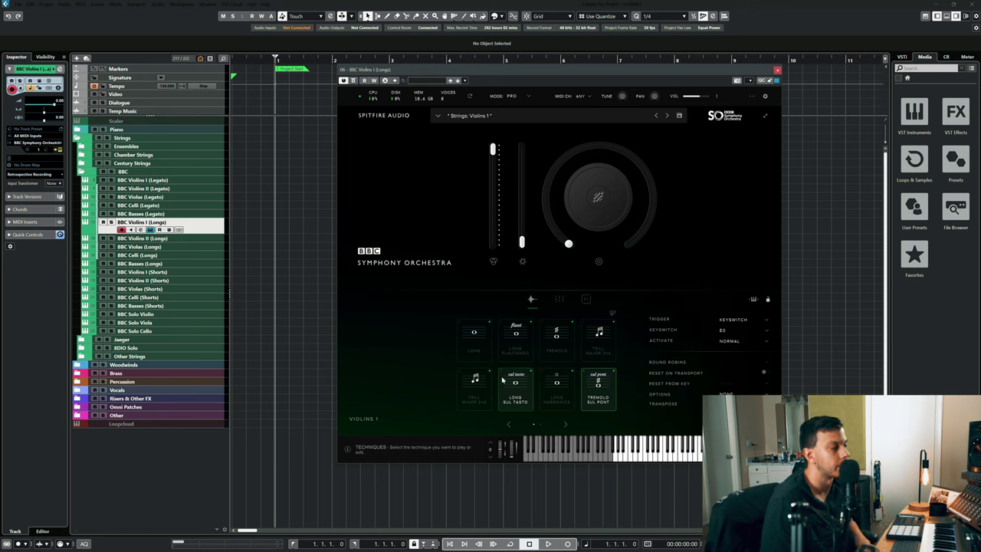
{"action": "left_click", "coordinate": [515, 387]}
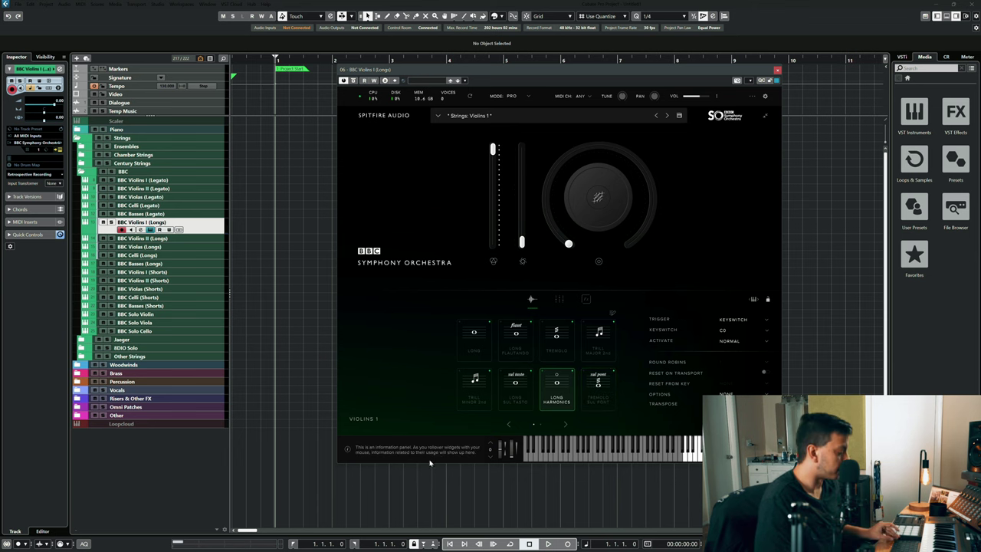
{"action": "left_click", "coordinate": [608, 401]}
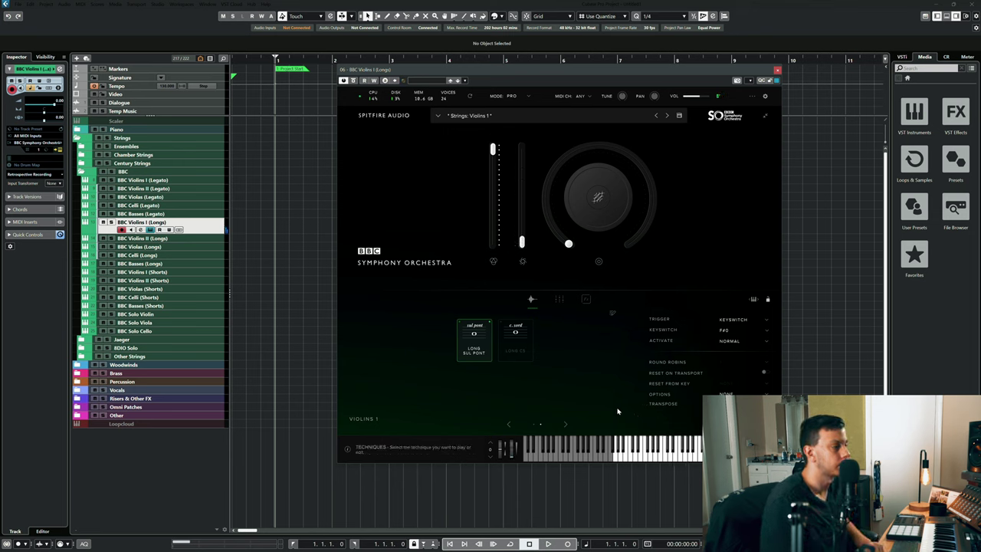
Set the violins to the muted long technique, select BBC Solo Cello, and close the instrument window
{"action": "left_click", "coordinate": [507, 349]}
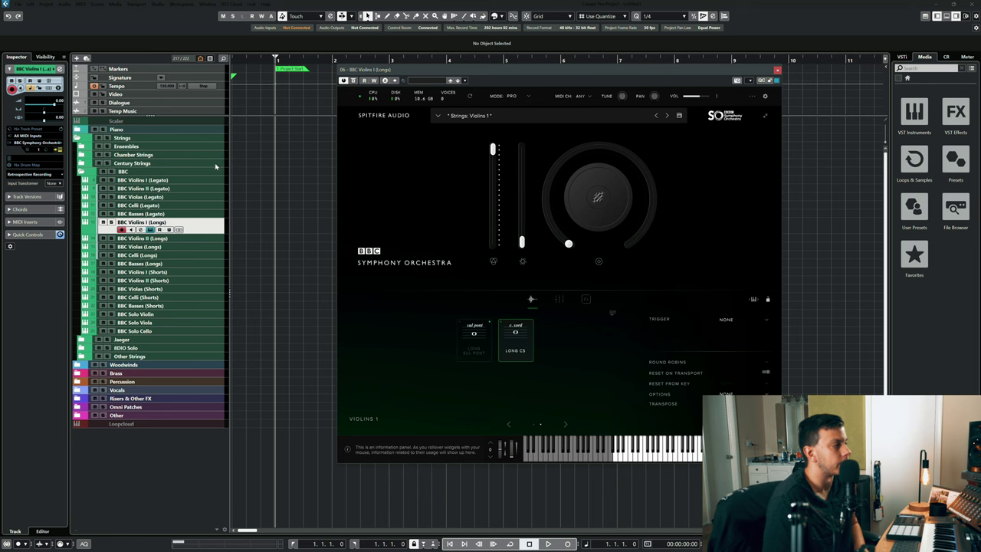
{"action": "left_click", "coordinate": [81, 339]}
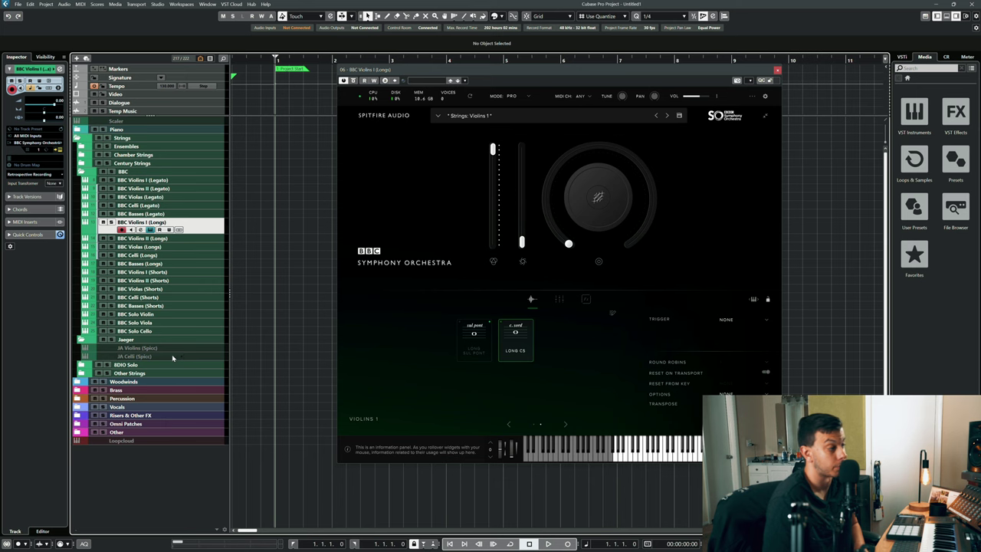
{"action": "left_click", "coordinate": [81, 339]}
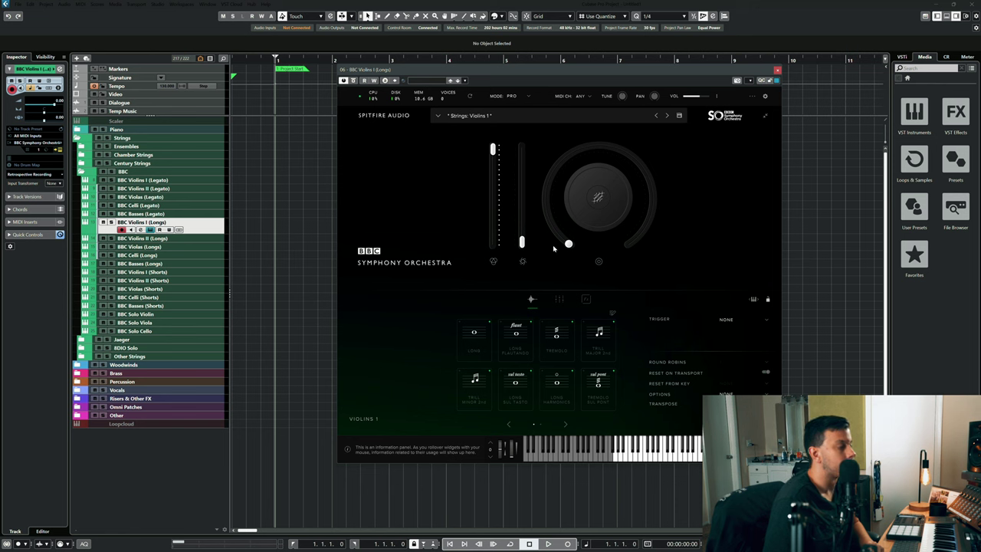
{"action": "left_click", "coordinate": [215, 331]}
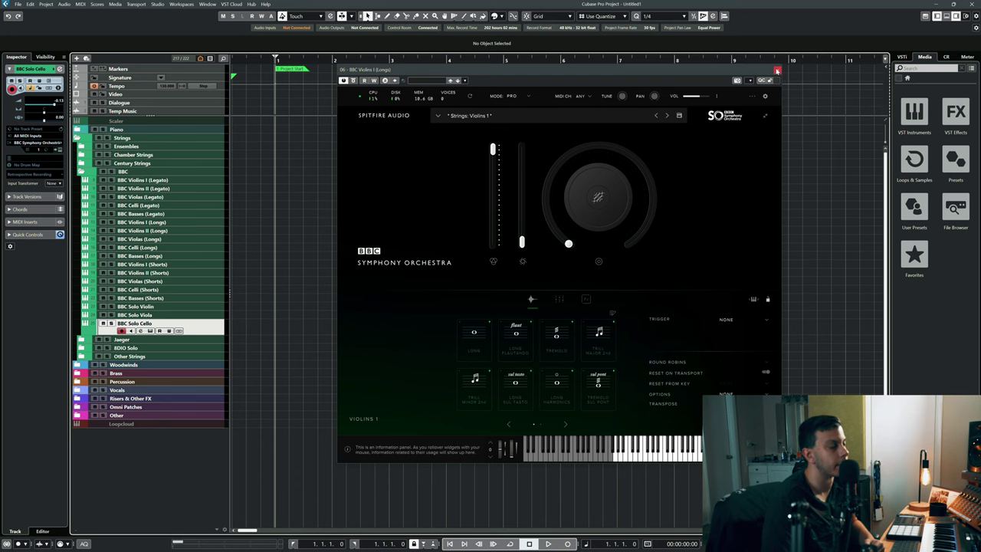
{"action": "left_click", "coordinate": [777, 71]}
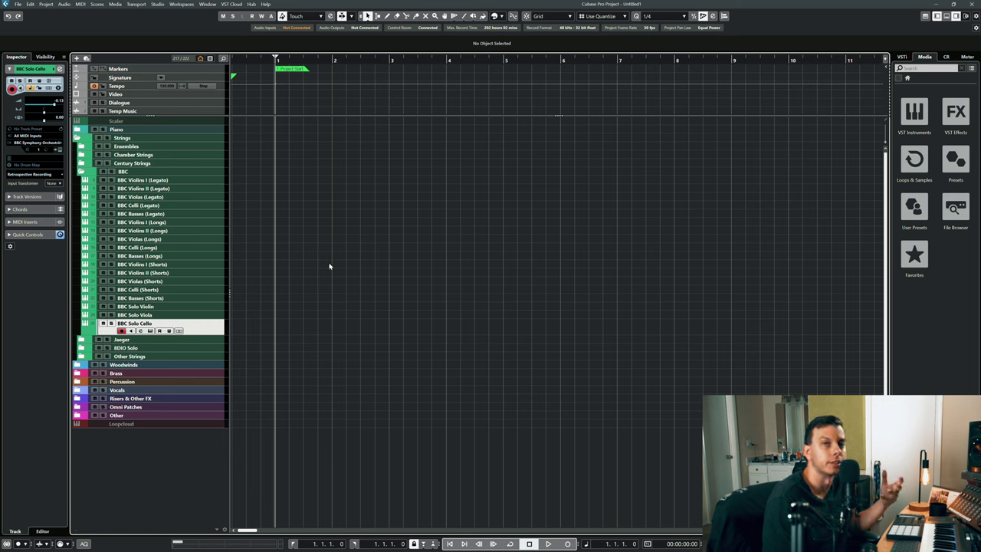
Move the selection up to the BBC Basses (Legato) track
{"action": "key", "text": "Up"}
{"action": "key", "text": "Up"}
{"action": "key", "text": "Up"}
{"action": "key", "text": "Up"}
{"action": "key", "text": "Up"}
{"action": "key", "text": "Up"}
{"action": "key", "text": "Up"}
{"action": "key", "text": "Up"}
{"action": "key", "text": "Up"}
{"action": "key", "text": "Up"}
{"action": "key", "text": "Up"}
{"action": "key", "text": "Up"}
{"action": "key", "text": "Up"}
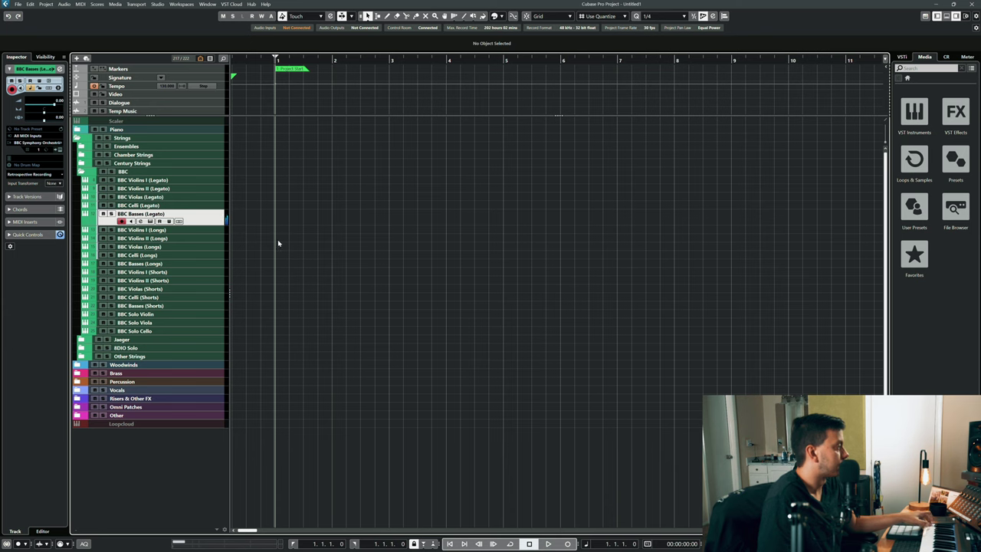
Move the selection down to the BBC Violins I (Shorts) track
{"action": "key", "text": "Down"}
{"action": "key", "text": "Down"}
{"action": "key", "text": "Down"}
{"action": "key", "text": "Down"}
{"action": "key", "text": "Down"}
{"action": "key", "text": "Down"}
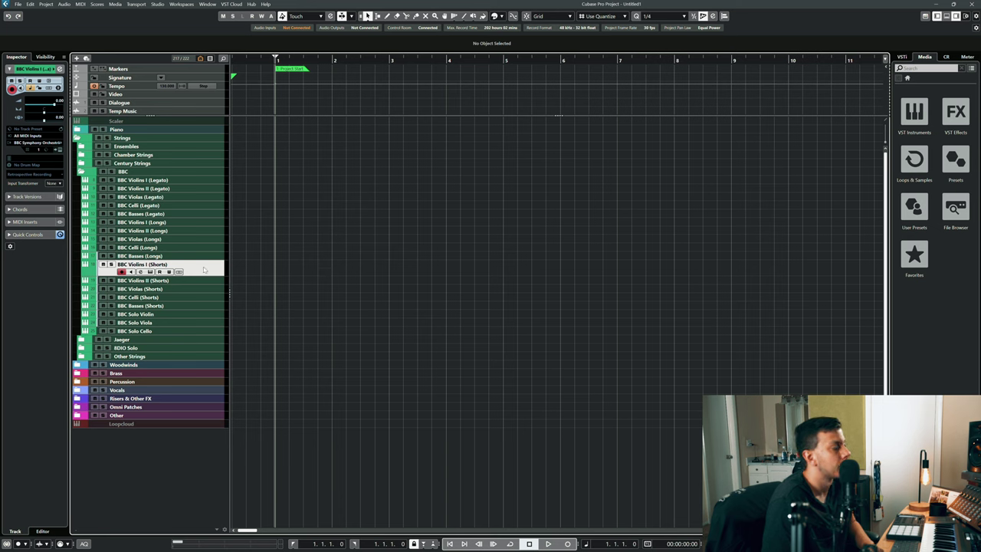
Create a part on JA Violins (Spicc) and draw a D4, then A3 notes around a C#
{"action": "double_click", "coordinate": [322, 343]}
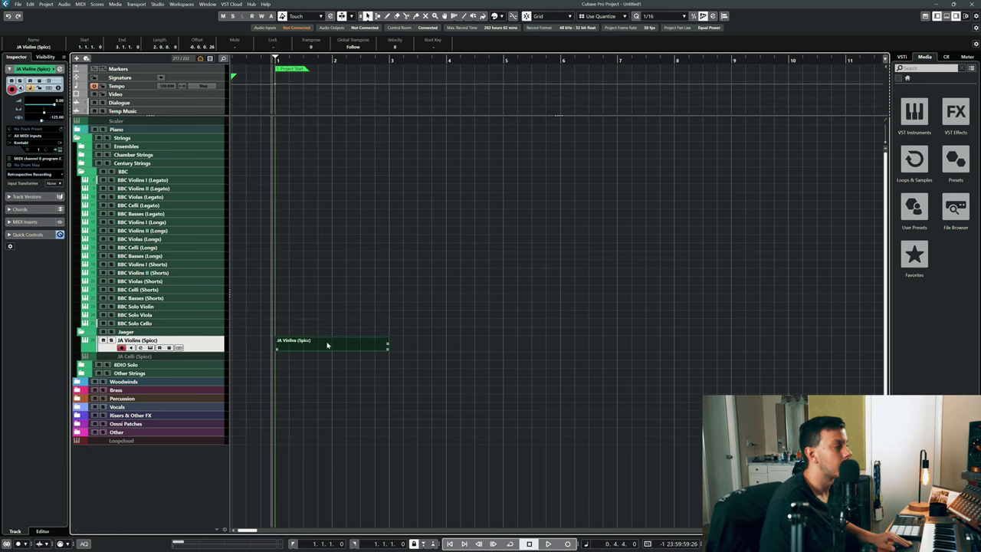
{"action": "double_click", "coordinate": [322, 343]}
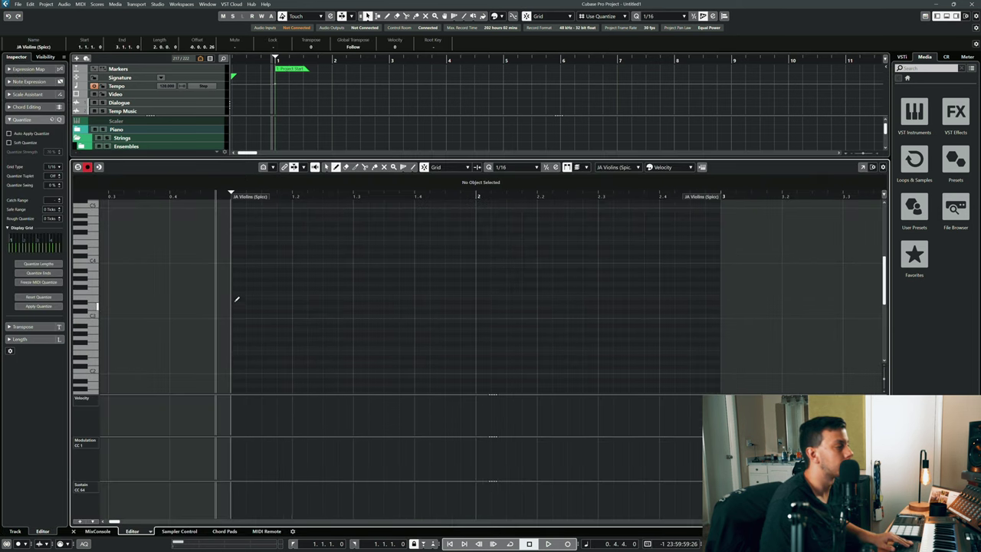
{"action": "left_click", "coordinate": [236, 251]}
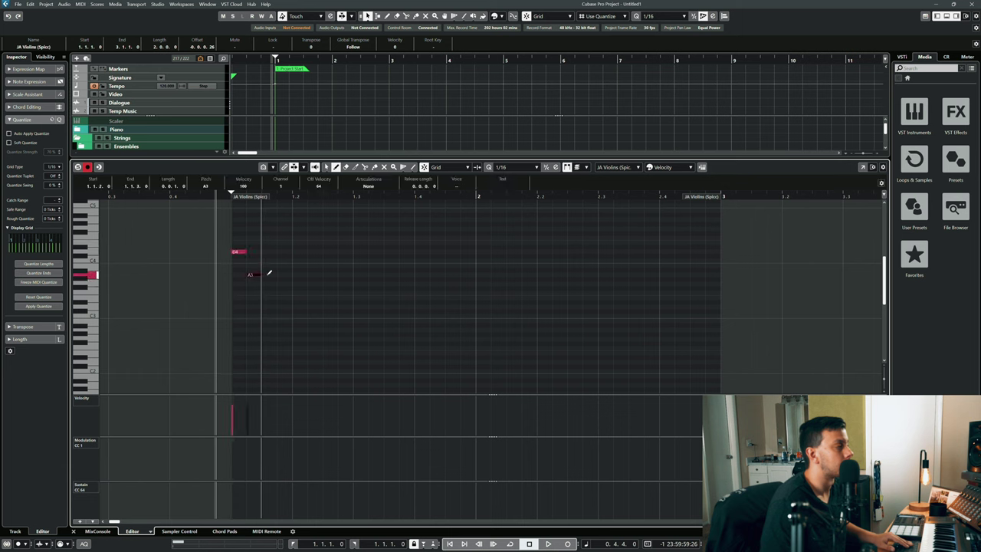
{"action": "left_click_drag", "start_coordinate": [260, 274], "coordinate": [293, 273]}
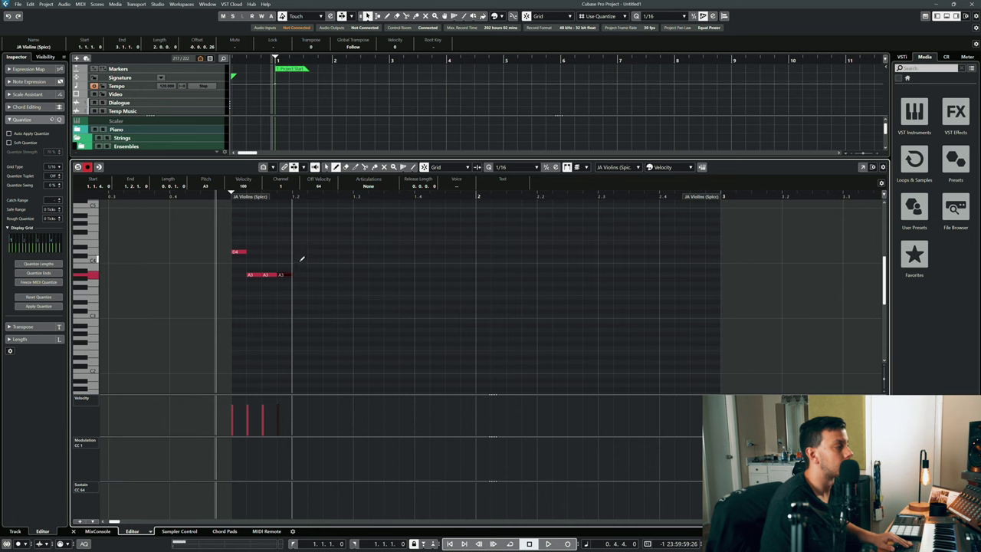
{"action": "left_click", "coordinate": [299, 260]}
{"action": "left_click", "coordinate": [311, 274]}
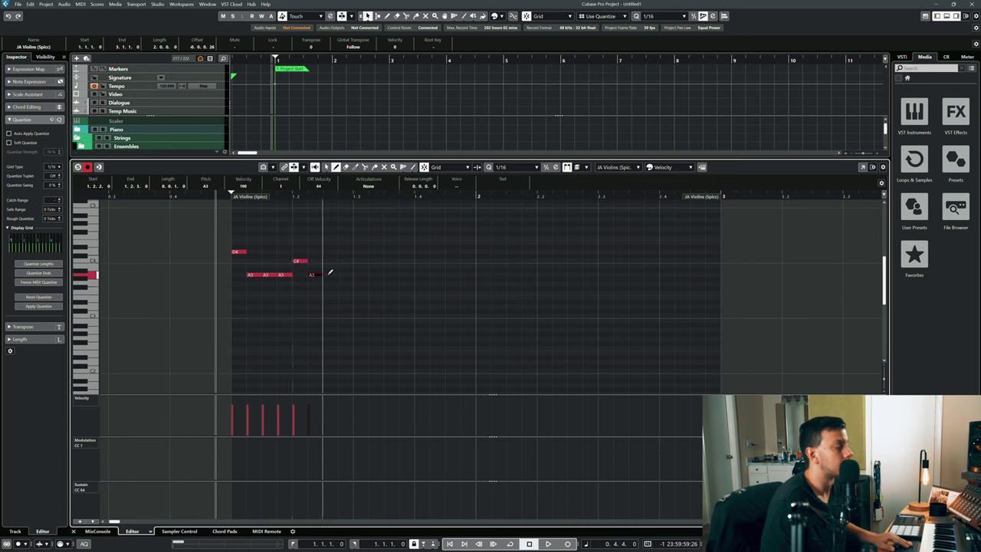
{"action": "left_click", "coordinate": [325, 274]}
{"action": "left_click", "coordinate": [341, 273]}
Add D4 accents between A3 runs and a climbing E4 figure ending just before bar 2
{"action": "left_click", "coordinate": [358, 251]}
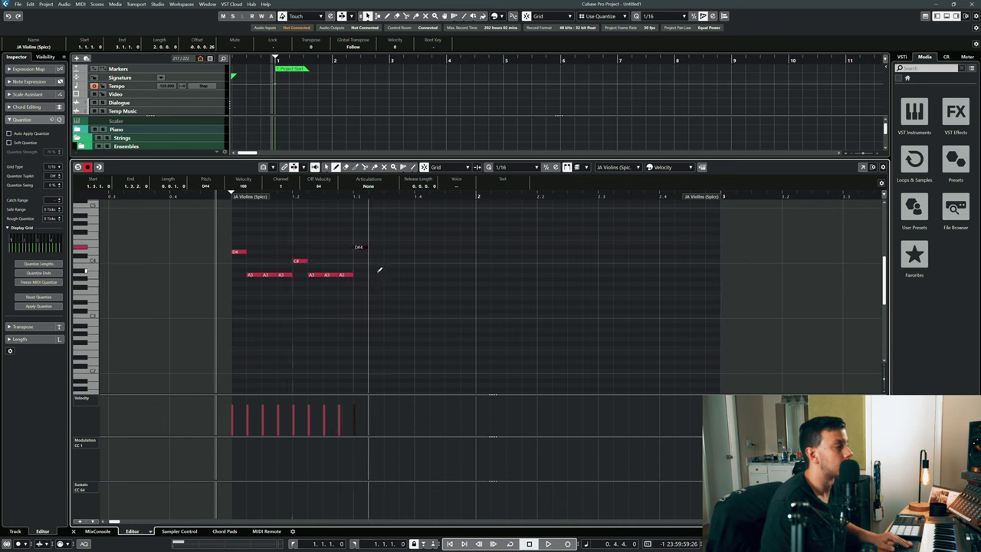
{"action": "left_click", "coordinate": [372, 274]}
{"action": "left_click", "coordinate": [388, 273]}
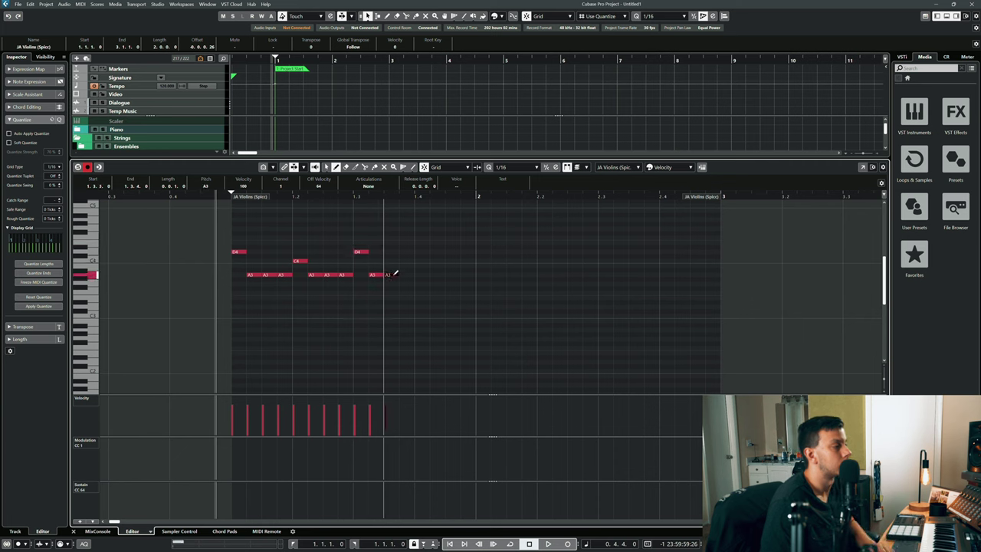
{"action": "left_click", "coordinate": [403, 273]}
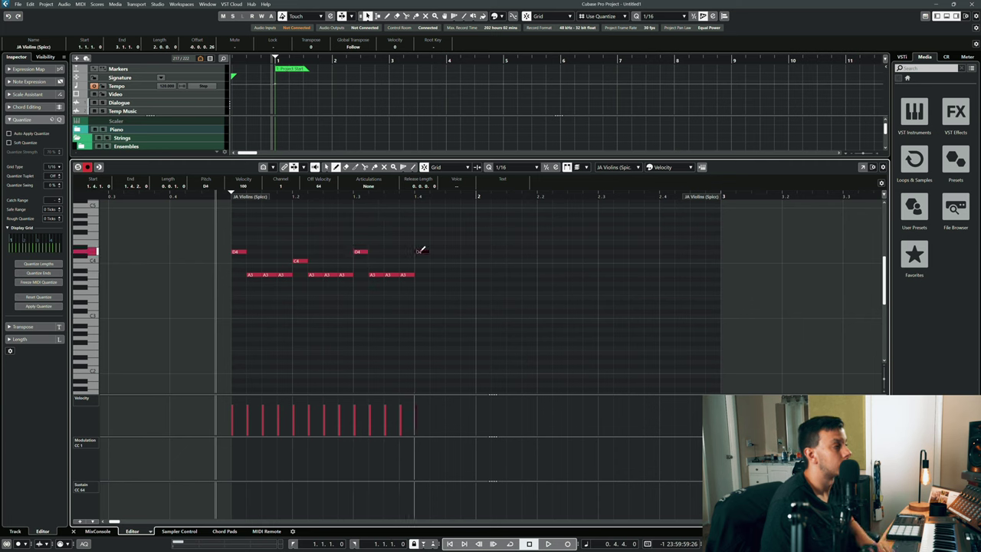
{"action": "left_click", "coordinate": [419, 250]}
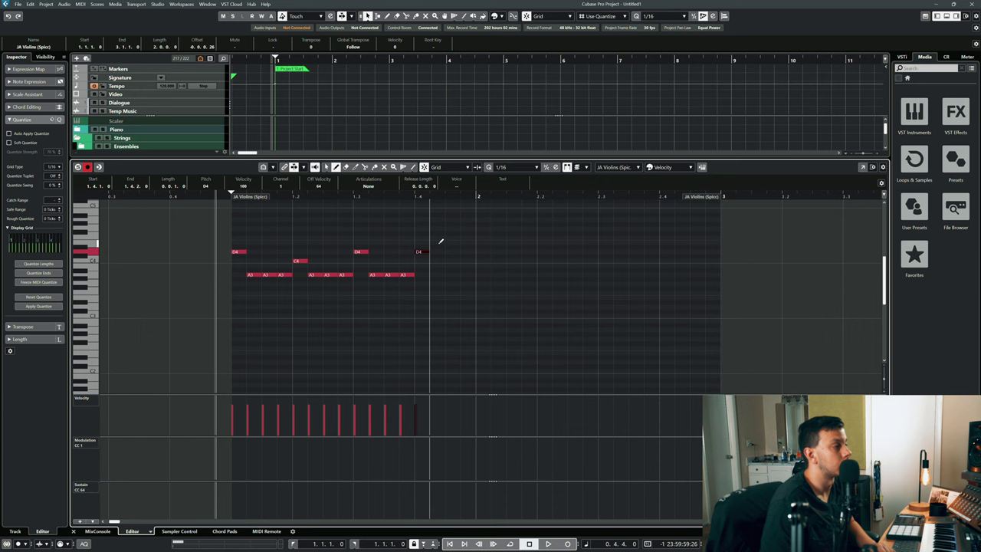
{"action": "left_click", "coordinate": [435, 238]}
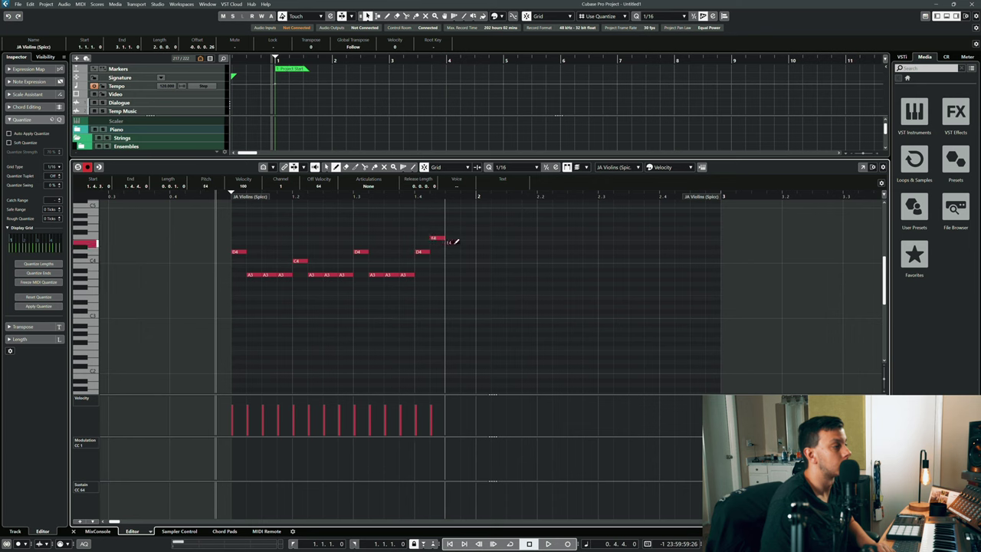
{"action": "left_click", "coordinate": [452, 242]}
{"action": "left_click", "coordinate": [465, 246]}
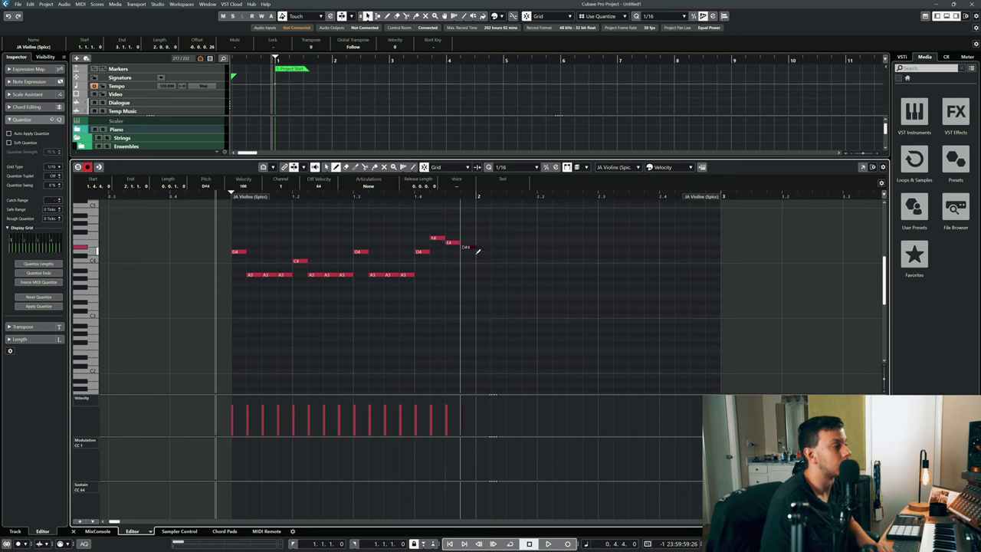
Audition the phrase, lower the last note from D#4 to D4, and leave the Key Editor
{"action": "right_click", "coordinate": [464, 289]}
{"action": "left_click", "coordinate": [449, 294]}
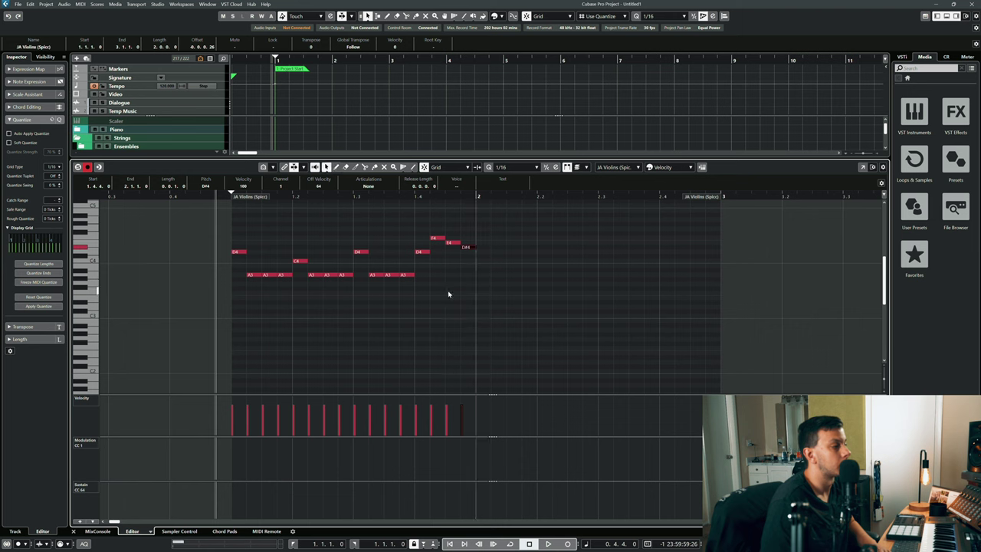
{"action": "key", "text": "space"}
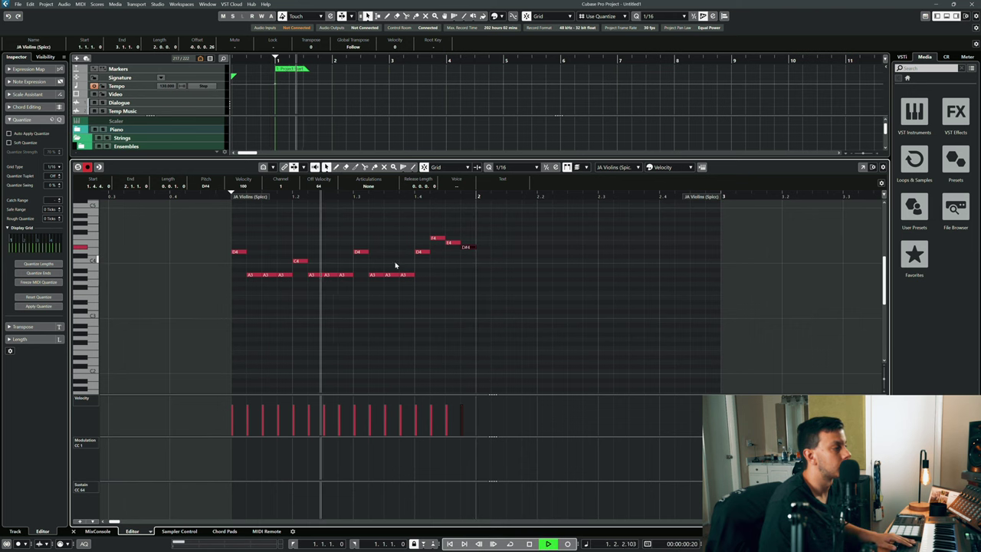
{"action": "key", "text": "space"}
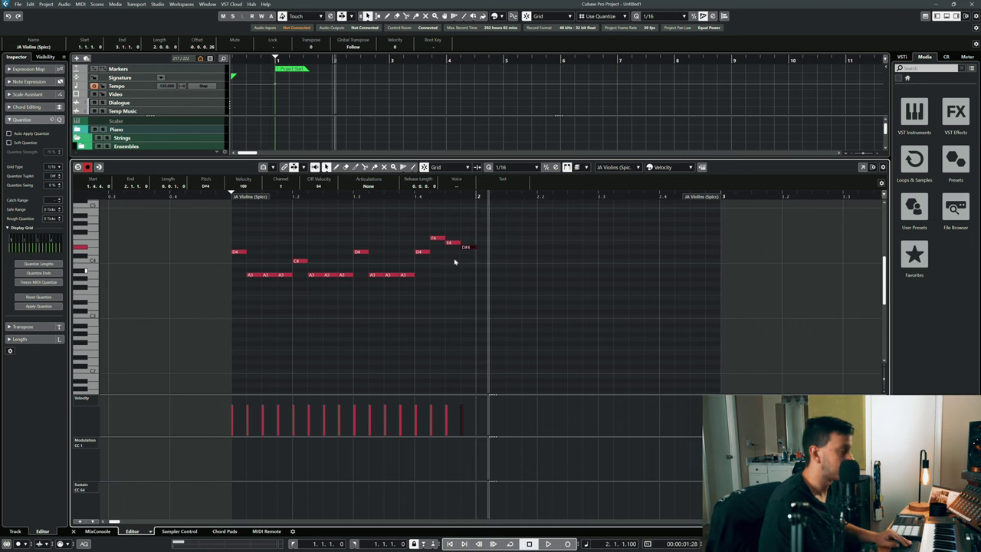
{"action": "key", "text": "Down"}
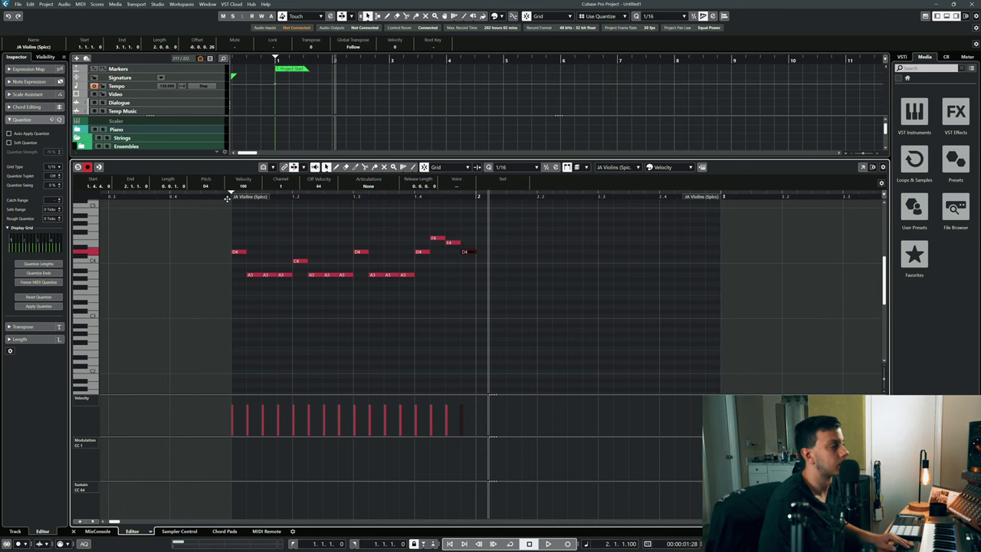
{"action": "key", "text": "space"}
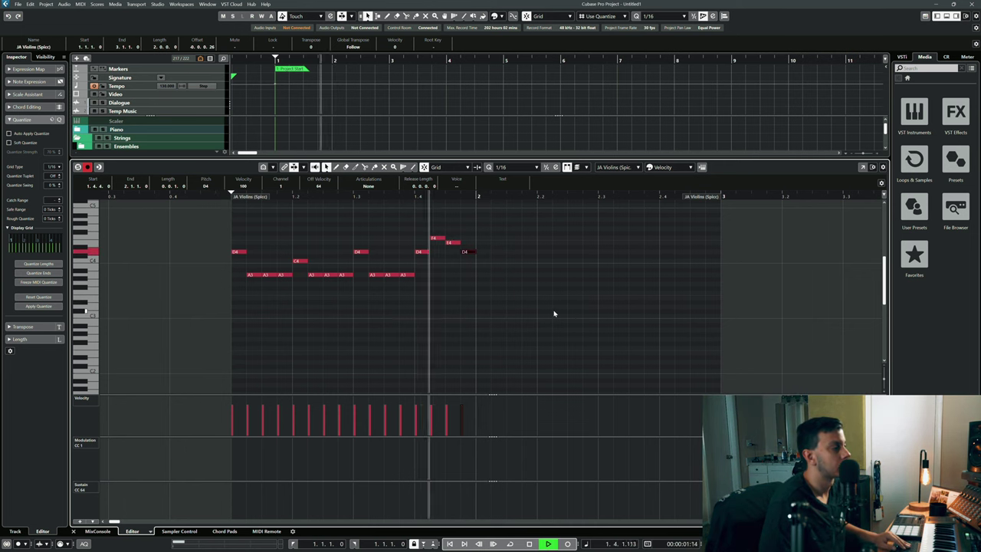
{"action": "key", "text": "space"}
{"action": "key", "text": "ctrl+e"}
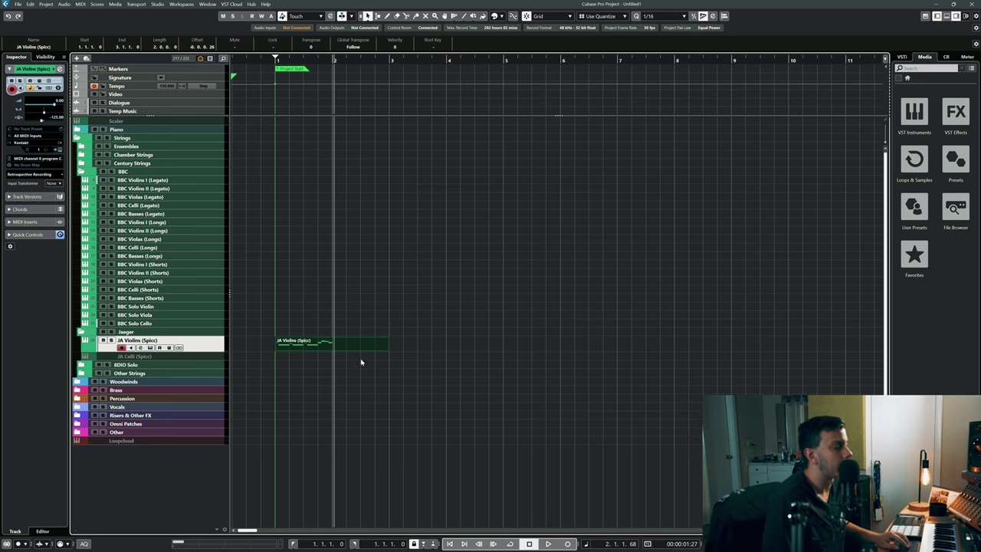
Split the JA Violins part at bar 2 and duplicate the one-bar left half
{"action": "key", "text": "h"}
{"action": "key", "text": "h"}
{"action": "key", "text": "h"}
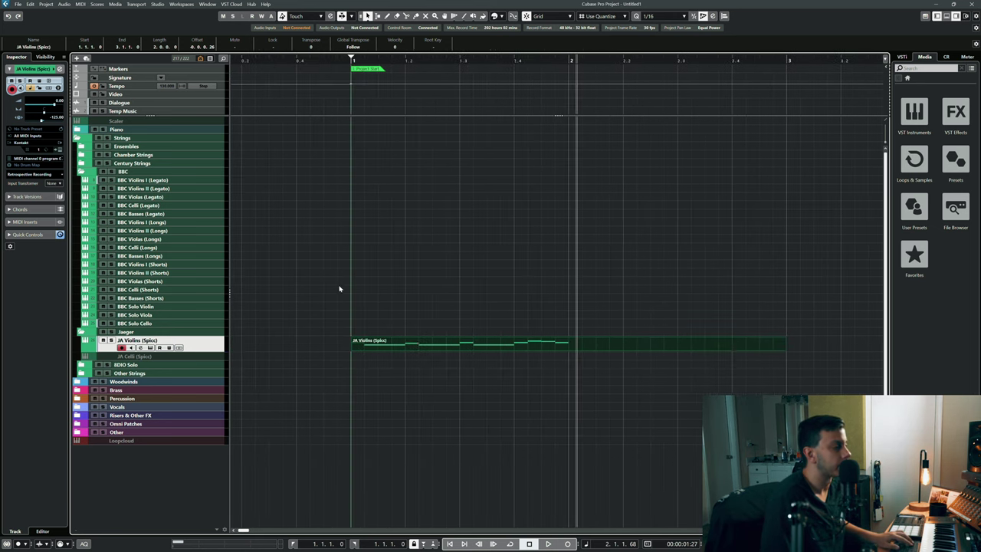
{"action": "left_click", "coordinate": [349, 59]}
{"action": "key", "text": "space"}
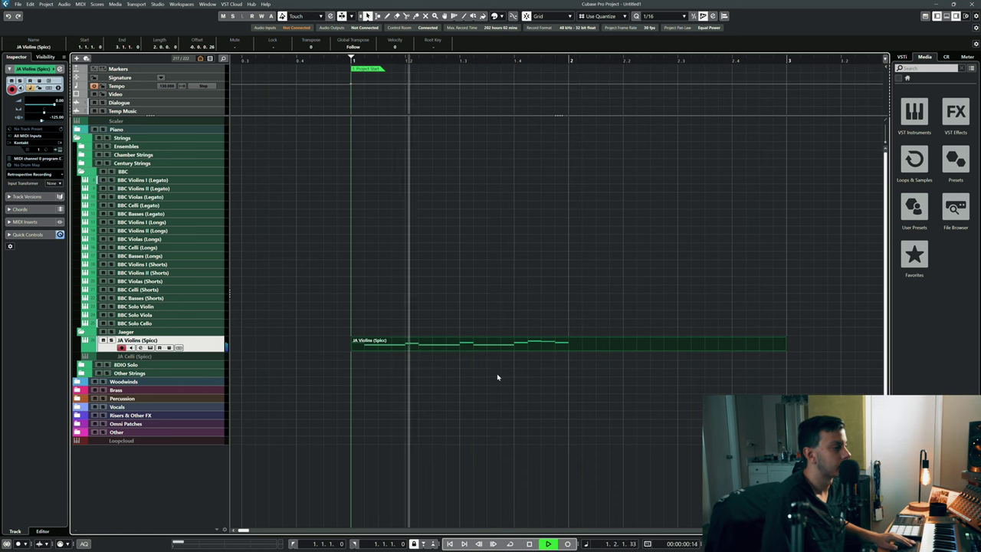
{"action": "key", "text": "space"}
{"action": "left_click", "coordinate": [571, 344], "text": "alt"}
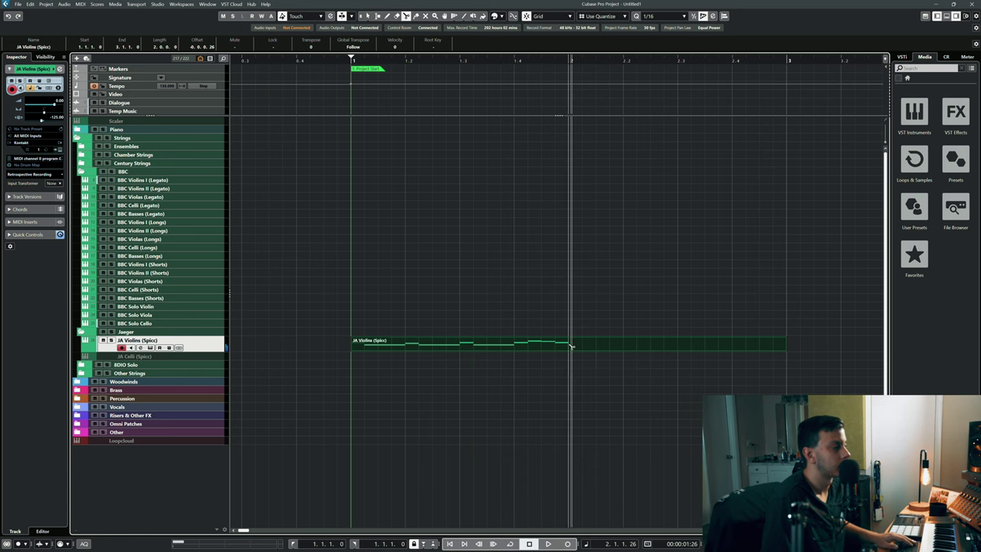
{"action": "left_click", "coordinate": [478, 353]}
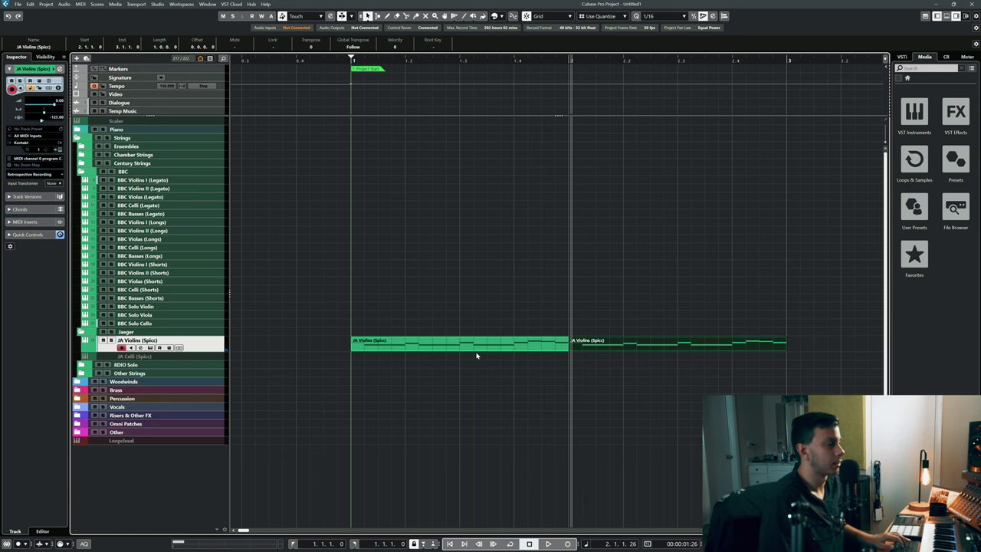
{"action": "key", "text": "g"}
{"action": "key", "text": "ctrl+d"}
{"action": "key", "text": "ctrl+d"}
Play the repeated JA Violins (Spicc) parts back from bar 1
{"action": "scroll", "coordinate": [383, 230], "scroll_direction": "right", "scroll_amount": 2}
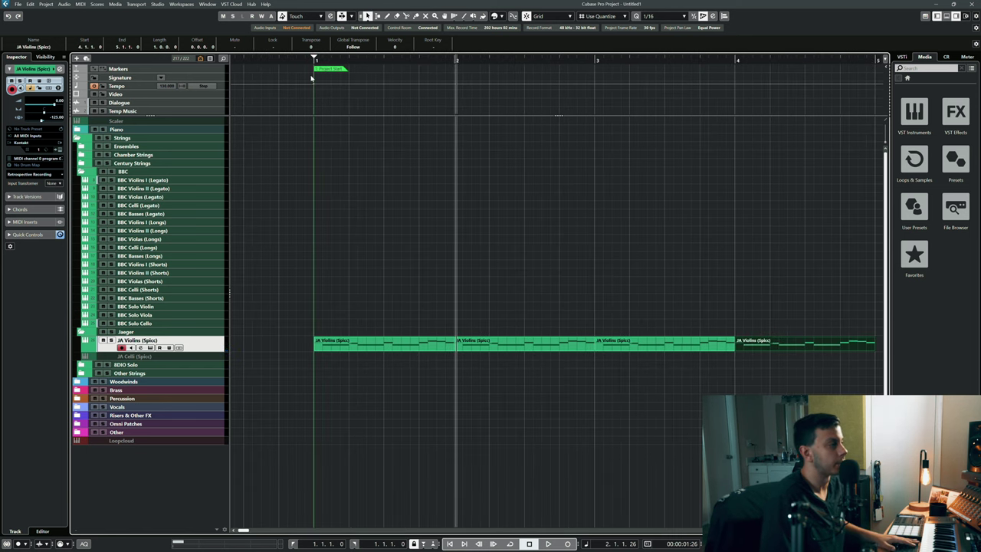
{"action": "left_click", "coordinate": [443, 305]}
{"action": "key", "text": "Home"}
{"action": "key", "text": "space"}
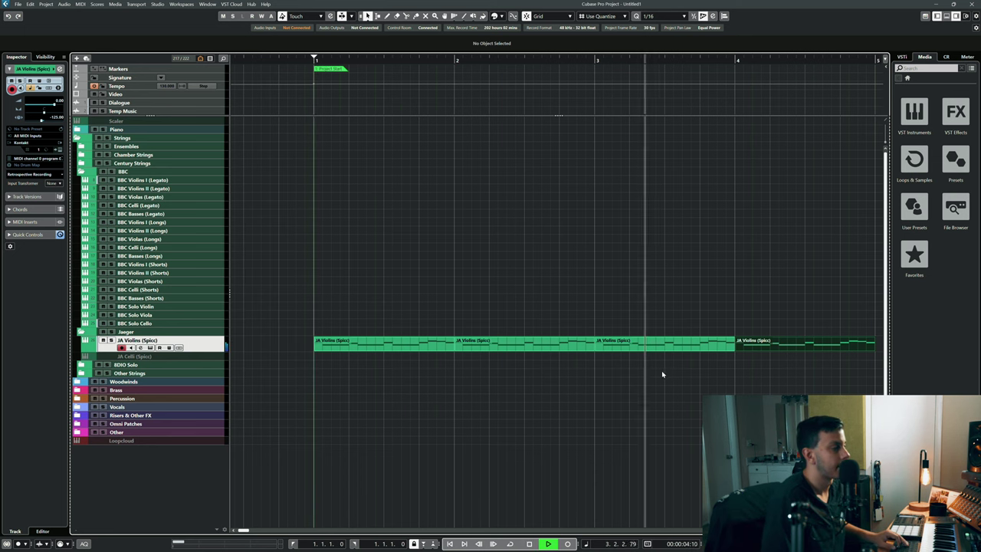
Click through the JA Violins (Spicc) parts, ending on the first one in bar 1
{"action": "scroll", "coordinate": [588, 365], "scroll_direction": "right", "scroll_amount": 1}
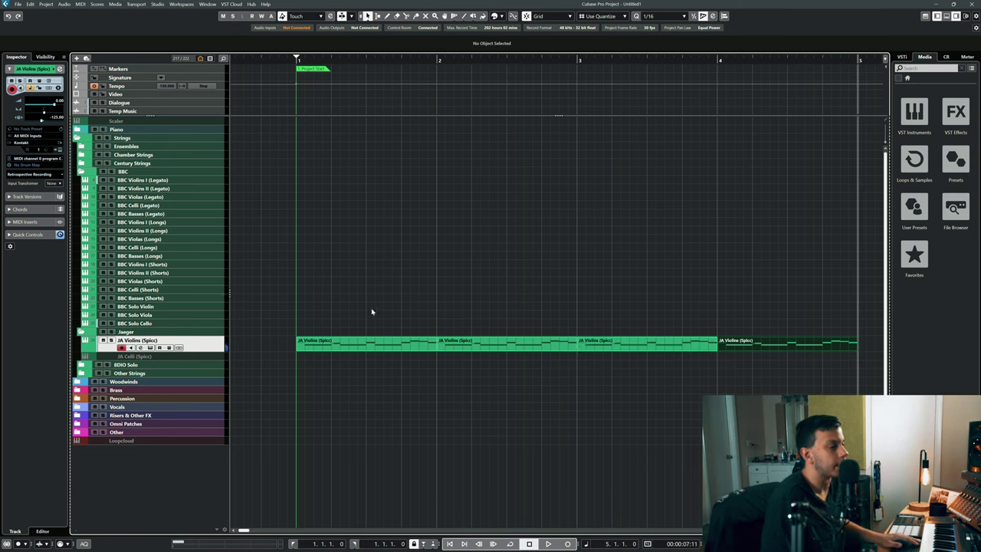
{"action": "left_click", "coordinate": [299, 350]}
{"action": "left_click", "coordinate": [634, 367]}
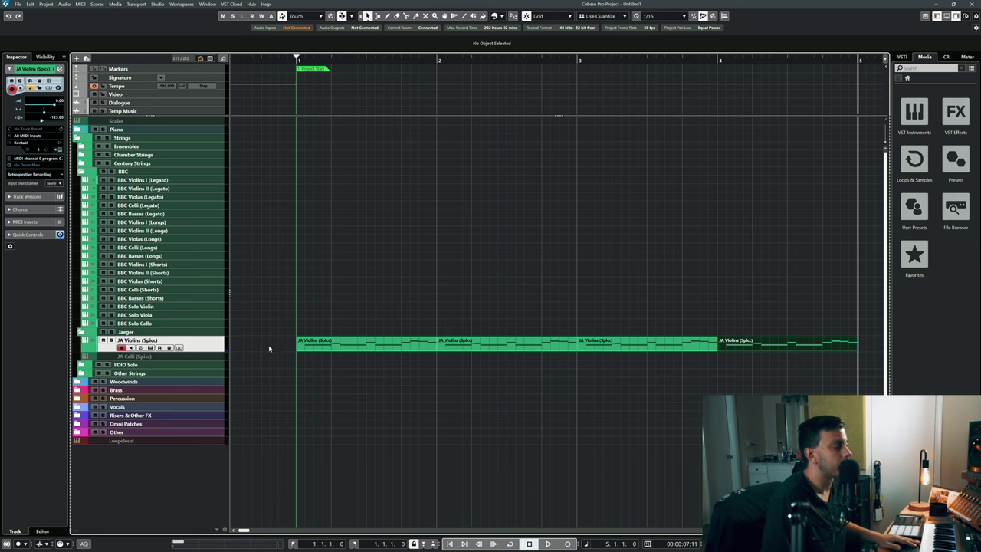
{"action": "left_click", "coordinate": [425, 349]}
{"action": "left_click", "coordinate": [537, 358]}
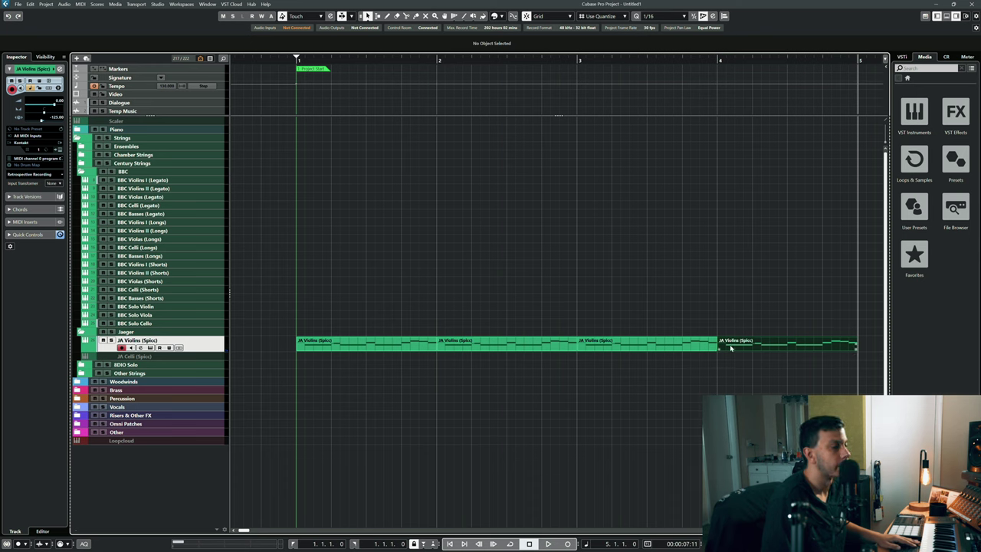
{"action": "left_click", "coordinate": [360, 346]}
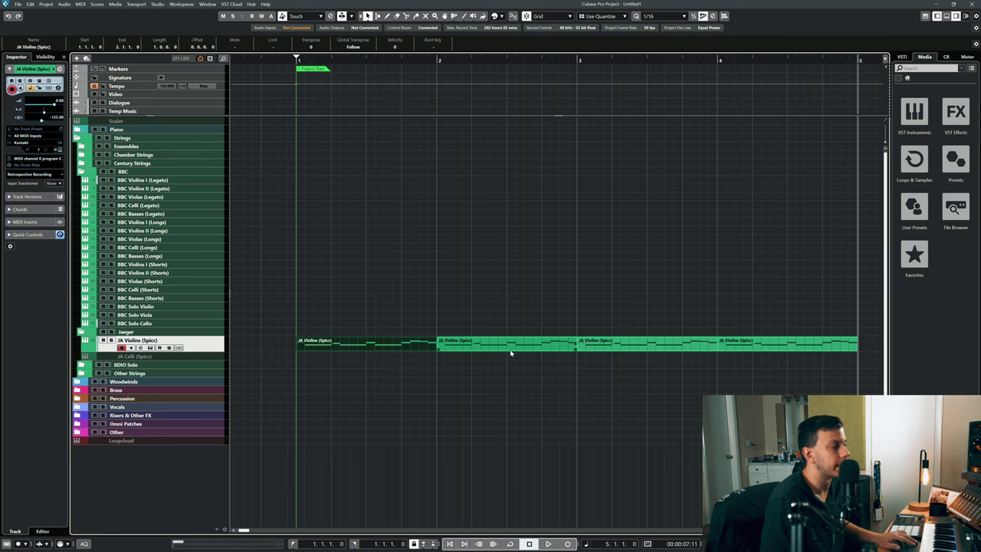
{"action": "left_click", "coordinate": [309, 317]}
{"action": "scroll", "coordinate": [309, 306], "scroll_direction": "left", "scroll_amount": 3}
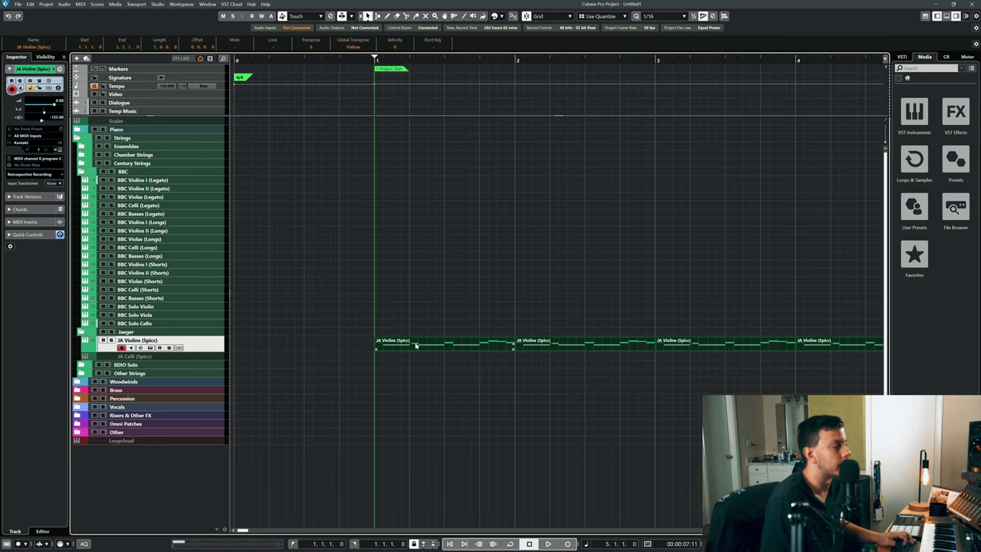
Alt-drag the four JA Violins parts onto BBC Violins I (Shorts) and play them from that track
{"action": "left_click_drag", "start_coordinate": [414, 346], "coordinate": [449, 273]}
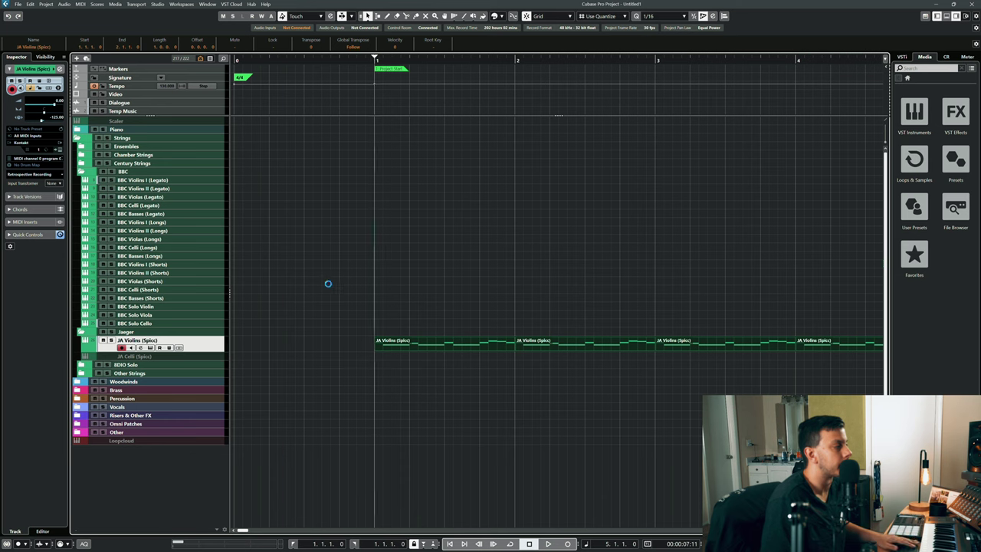
{"action": "left_click", "coordinate": [291, 268]}
{"action": "left_click", "coordinate": [203, 264]}
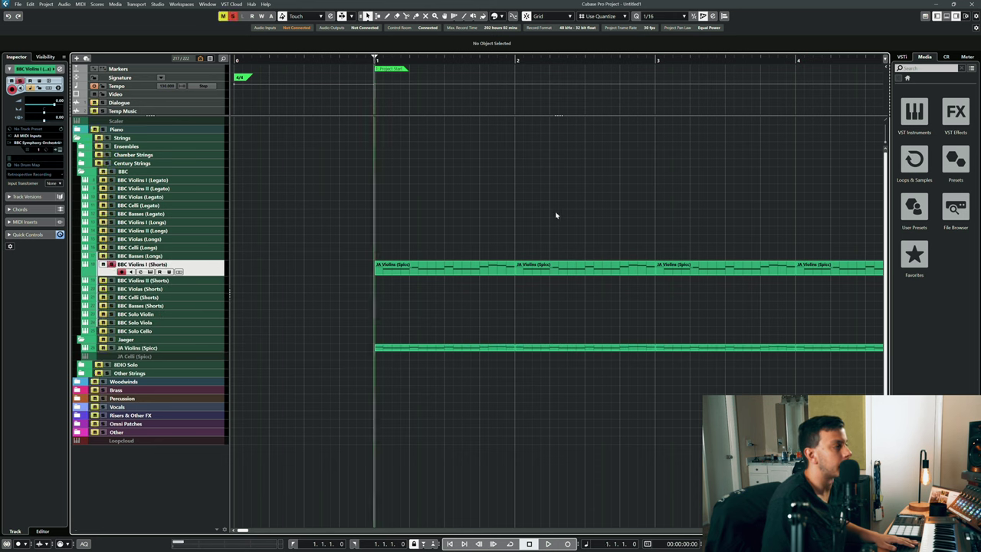
{"action": "key", "text": "space"}
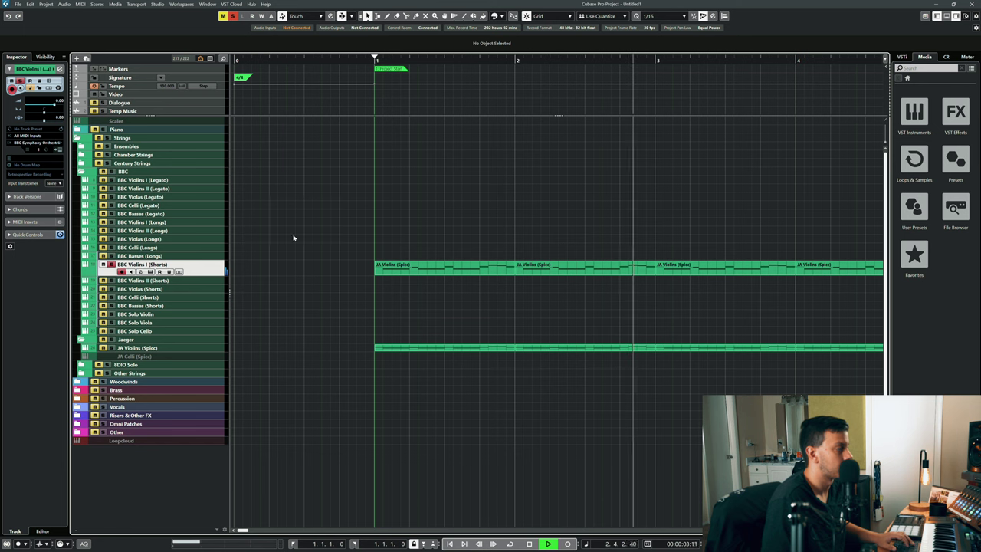
{"action": "key", "text": "space"}
Assign the Violins 1 instrument knob to Tightness, close the plugin and audition the part
{"action": "key", "text": "e"}
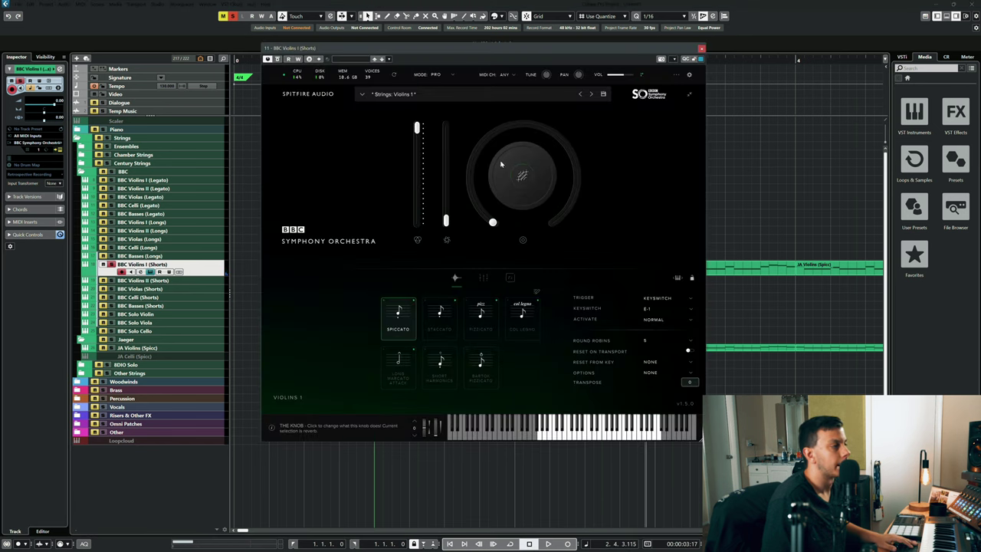
{"action": "left_click", "coordinate": [531, 177]}
{"action": "left_click", "coordinate": [629, 173]}
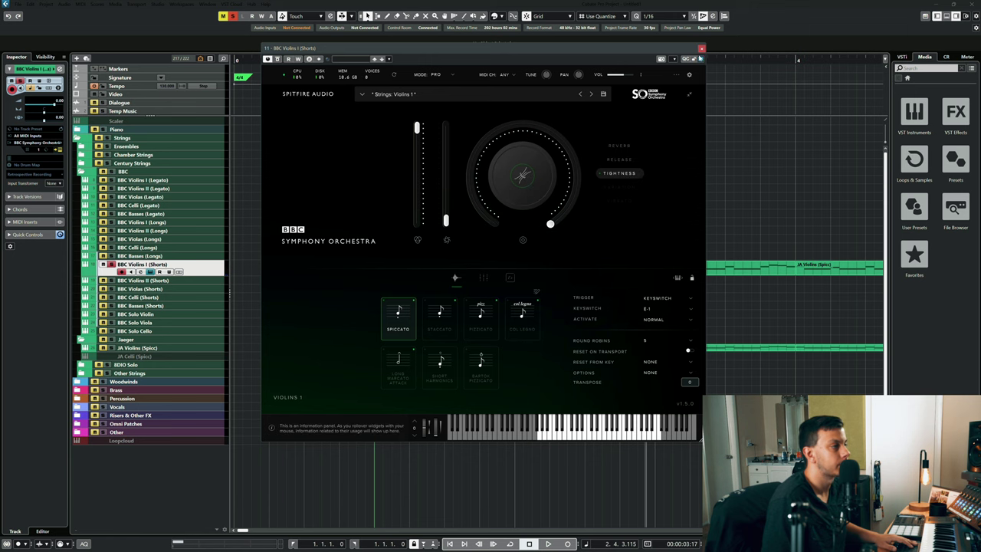
{"action": "left_click", "coordinate": [700, 48]}
{"action": "key", "text": "space"}
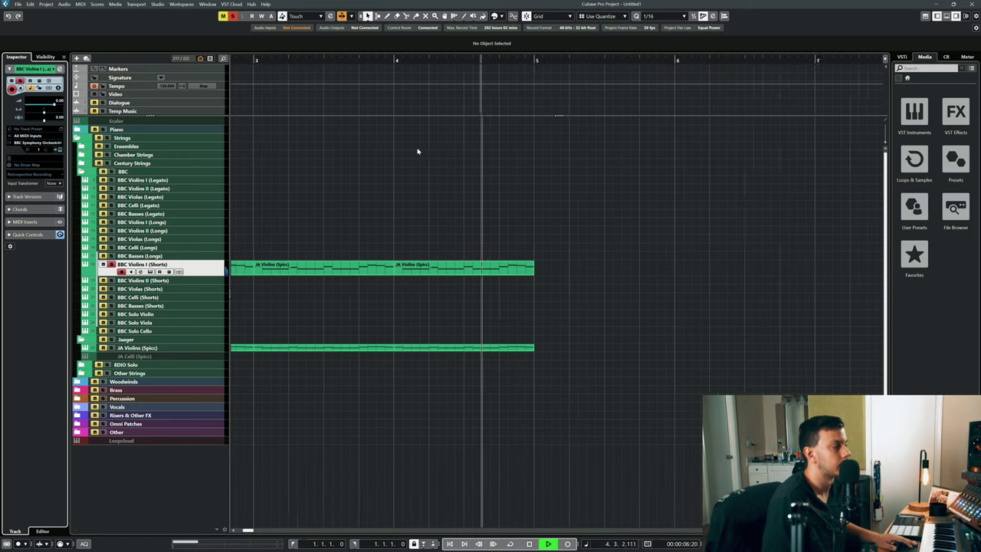
{"action": "key", "text": "space"}
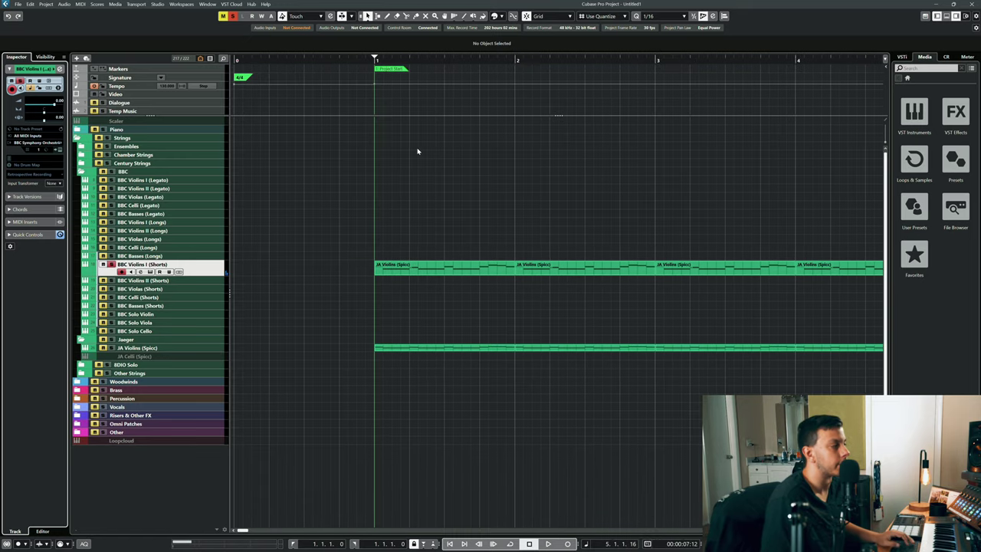
Play the string parts from bar 1, scrolling right along the arrangement
{"action": "left_click", "coordinate": [377, 222]}
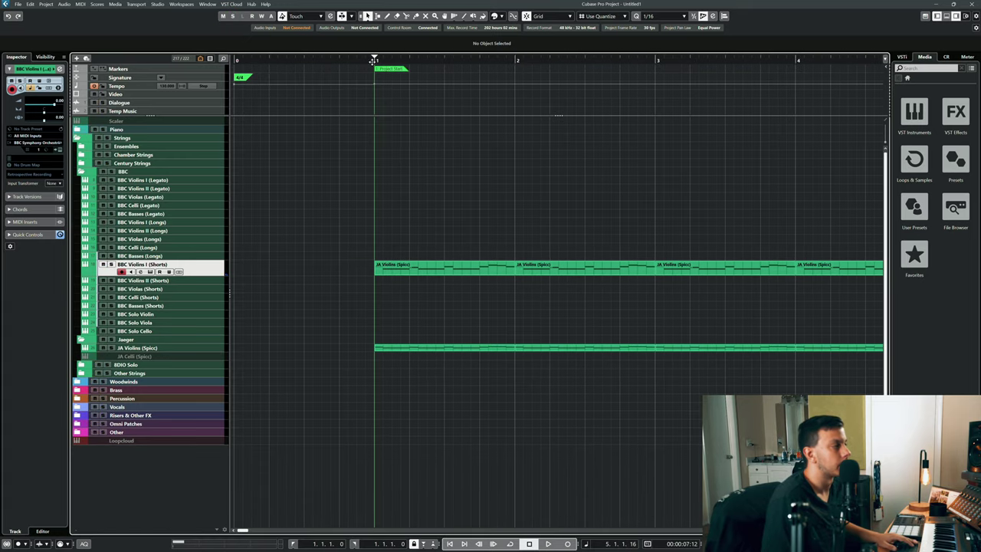
{"action": "key", "text": "space"}
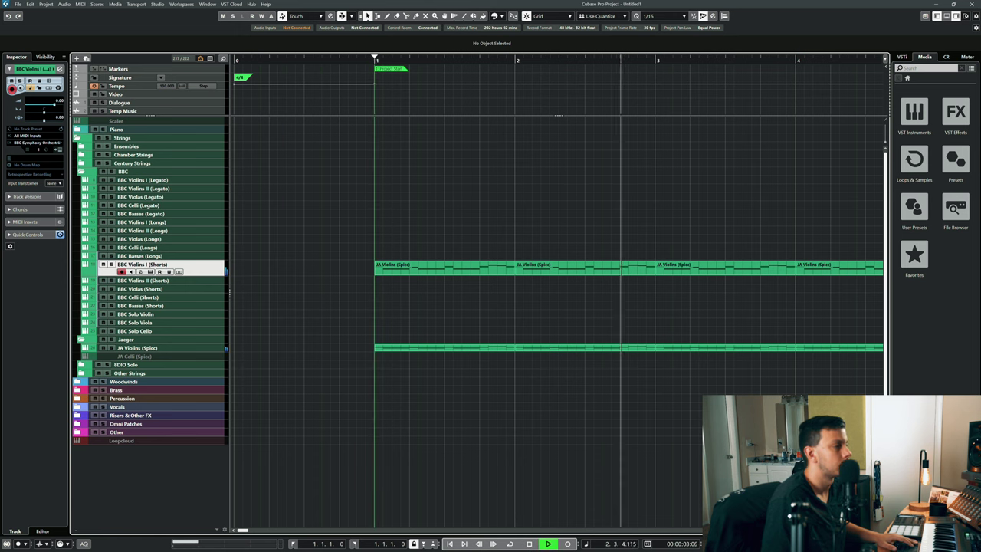
{"action": "scroll", "coordinate": [693, 332], "scroll_direction": "right", "scroll_amount": 4}
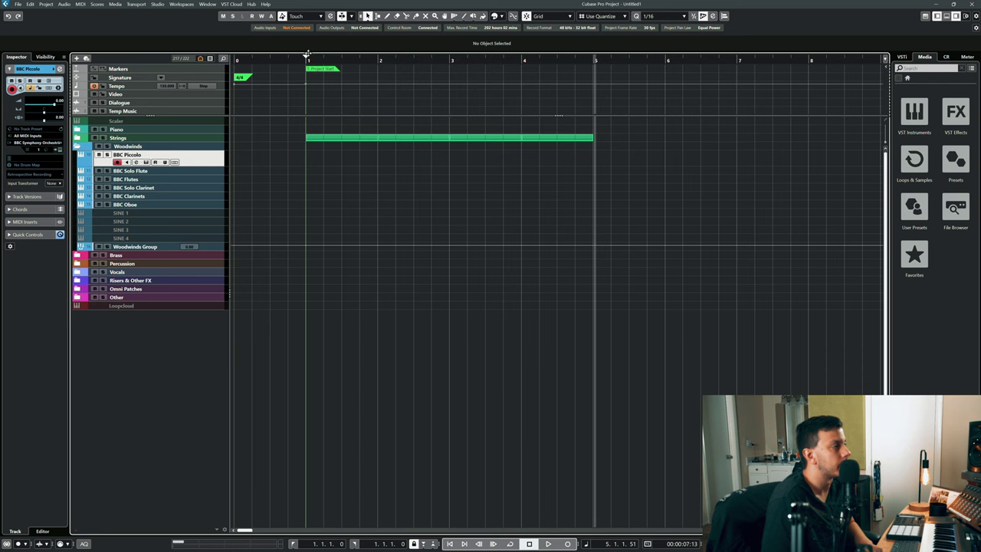
Delete the Strings folder part, return to bar 1 and open the BBC Piccolo instrument
{"action": "left_click_drag", "start_coordinate": [613, 179], "coordinate": [273, 129]}
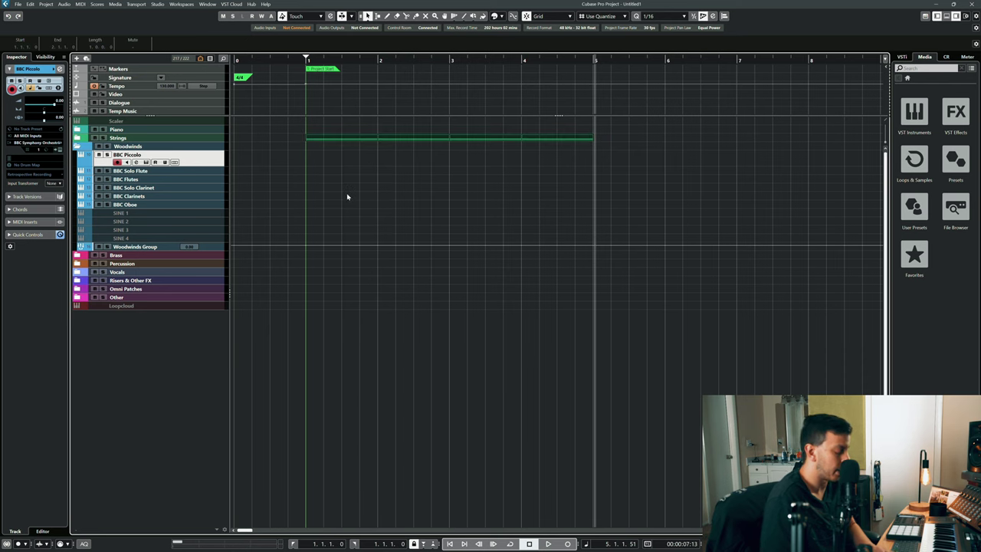
{"action": "key", "text": "Delete"}
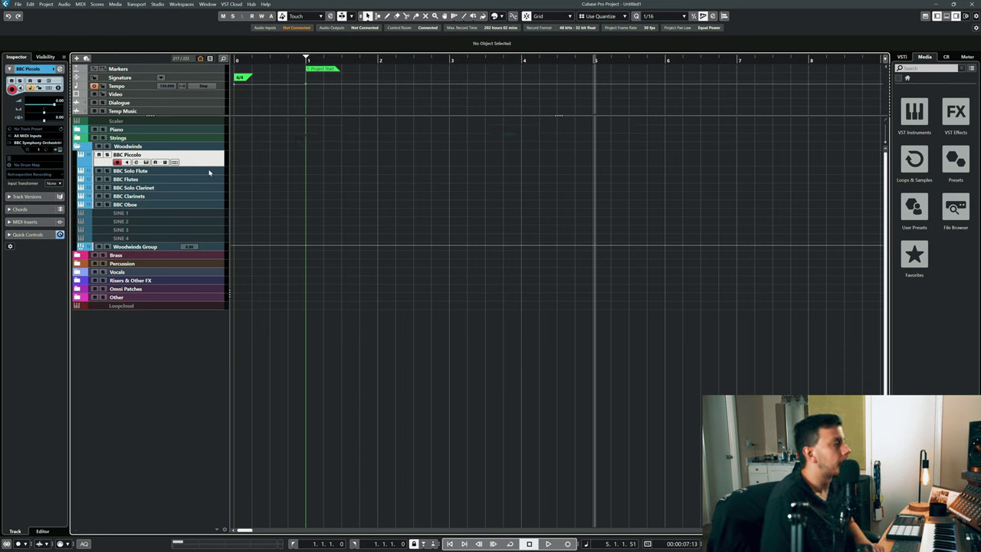
{"action": "left_click", "coordinate": [305, 60]}
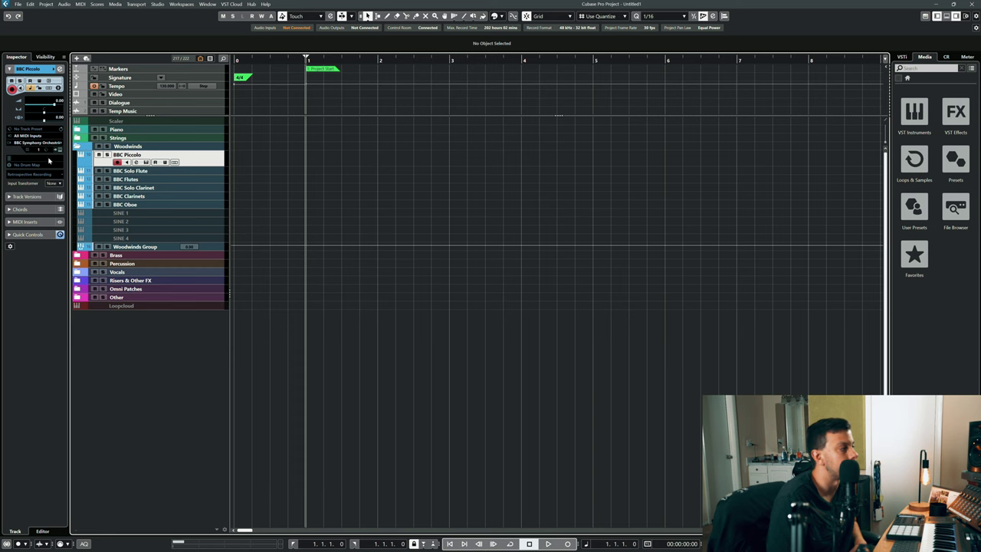
{"action": "left_click", "coordinate": [59, 151]}
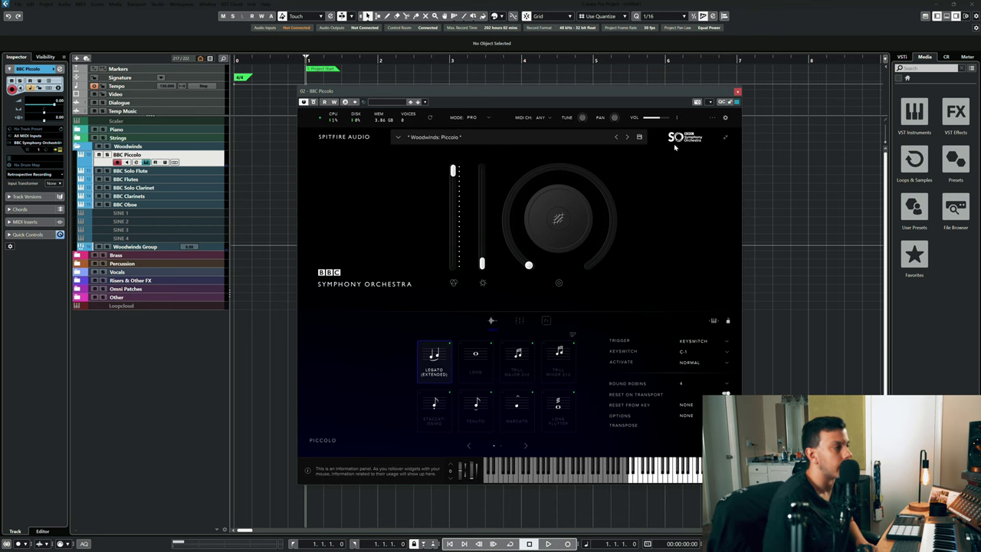
Close the Piccolo, select the BBC Solo Flute track and open its Woodwinds: Flute instrument
{"action": "key", "text": "Down"}
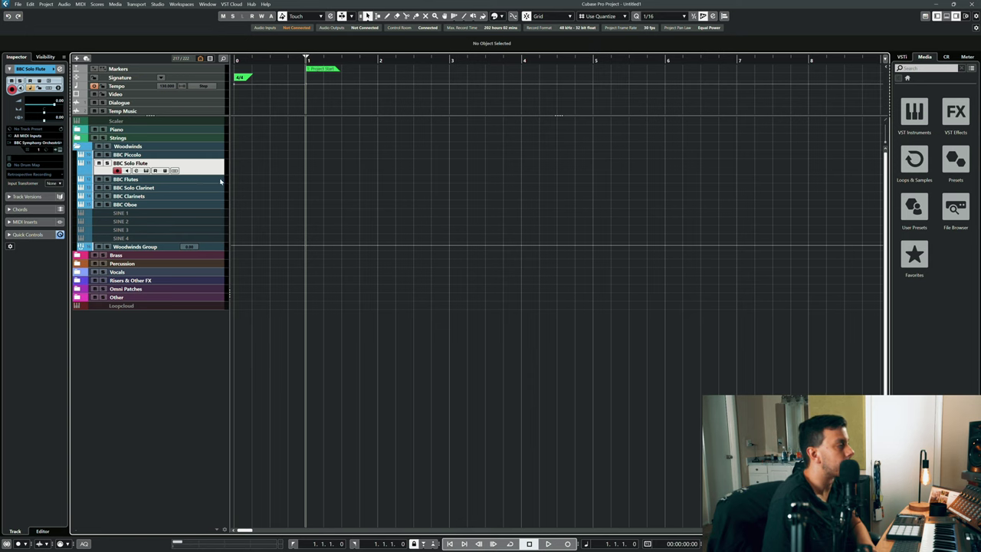
{"action": "key", "text": "Down"}
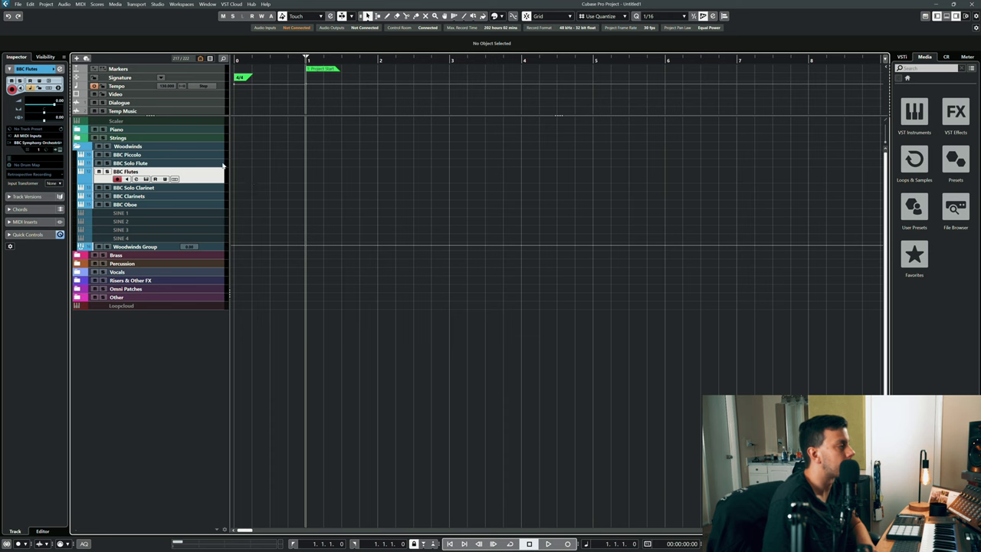
{"action": "left_click", "coordinate": [223, 164]}
{"action": "left_click", "coordinate": [221, 178]}
{"action": "left_click", "coordinate": [216, 164]}
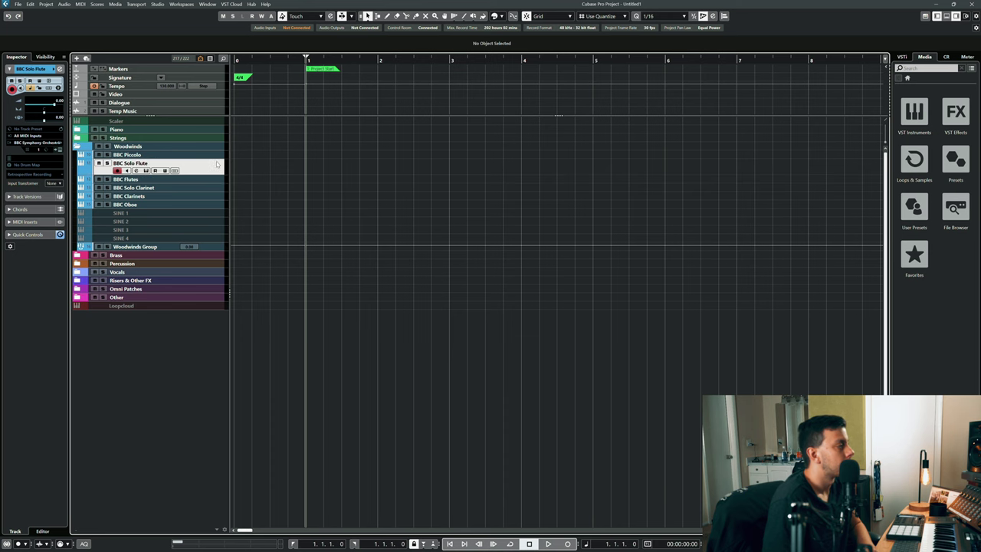
{"action": "left_click", "coordinate": [61, 151]}
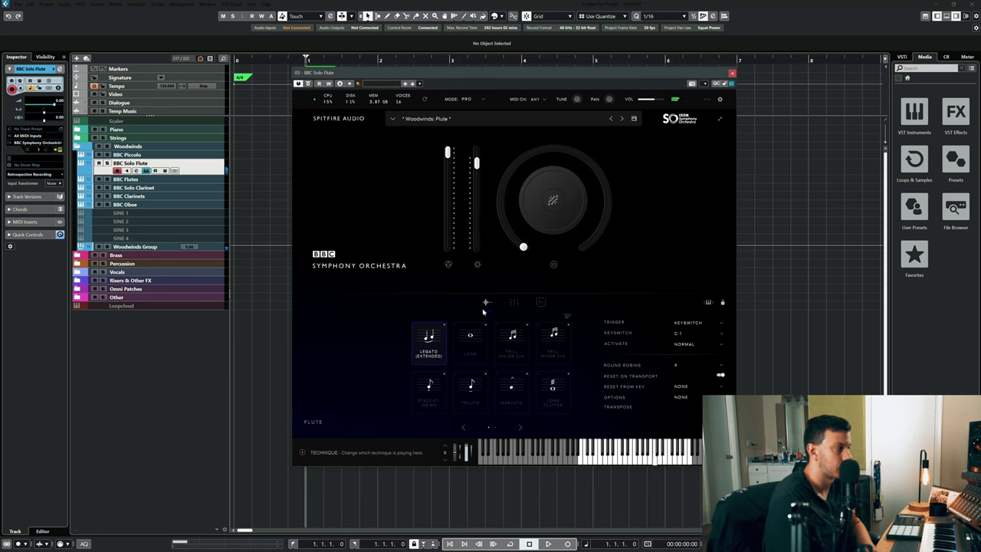
Switch to BBC Flutes to audition its Woodwinds: Flutes a3 patch, then close the window
{"action": "key", "text": "Down"}
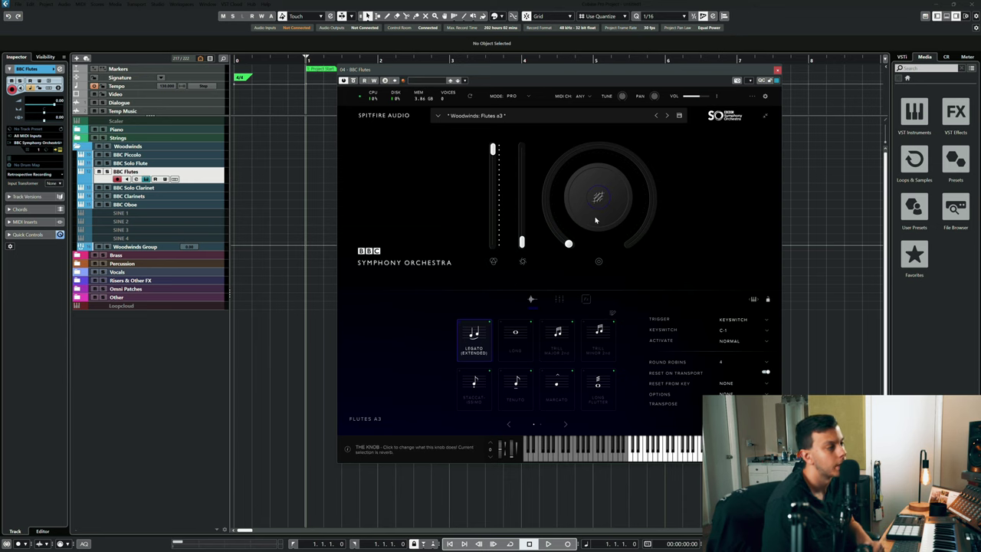
{"action": "left_click", "coordinate": [778, 70]}
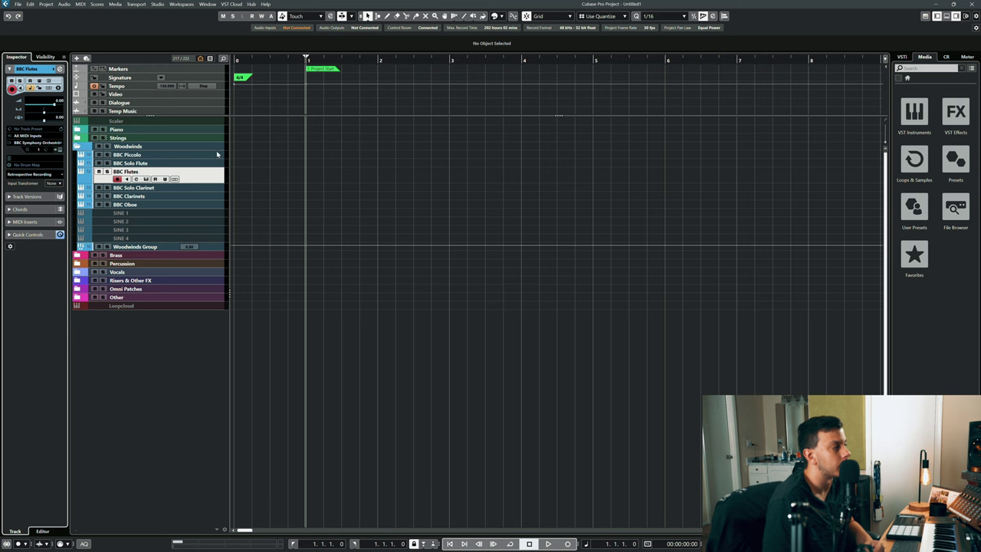
Step from BBC Solo Flute to BBC Solo Clarinet to audition it, then on to BBC Oboe
{"action": "left_click", "coordinate": [214, 164]}
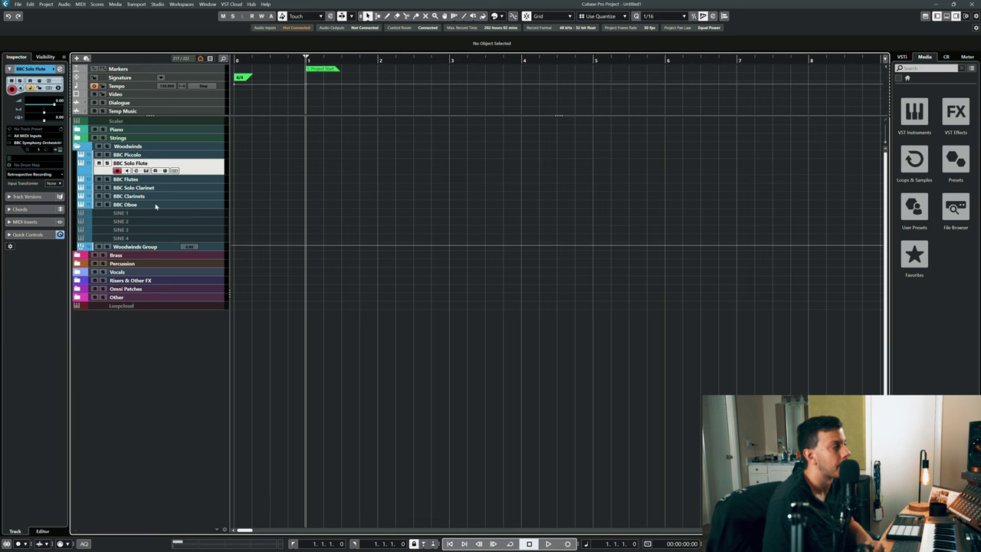
{"action": "key", "text": "Down"}
{"action": "key", "text": "Down"}
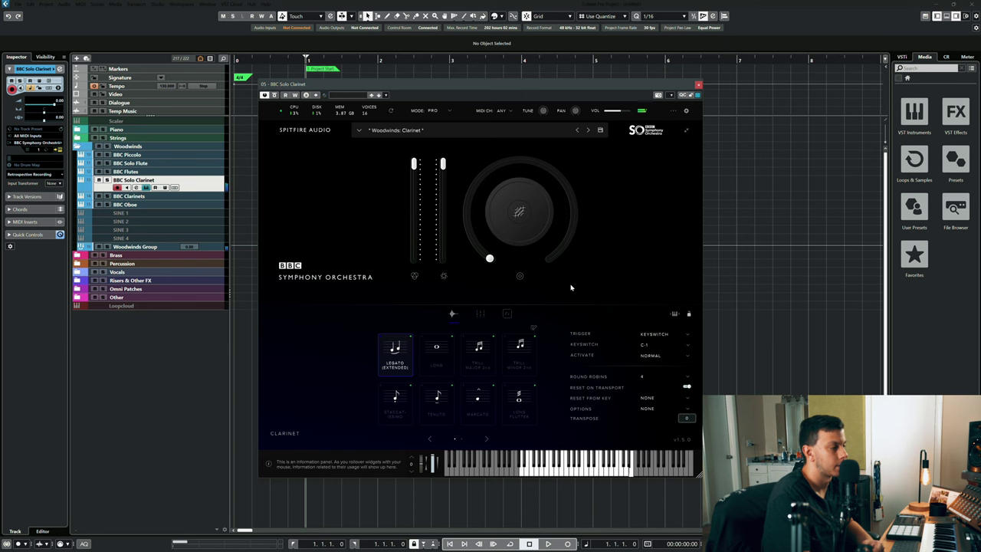
{"action": "key", "text": "Down"}
{"action": "key", "text": "Down"}
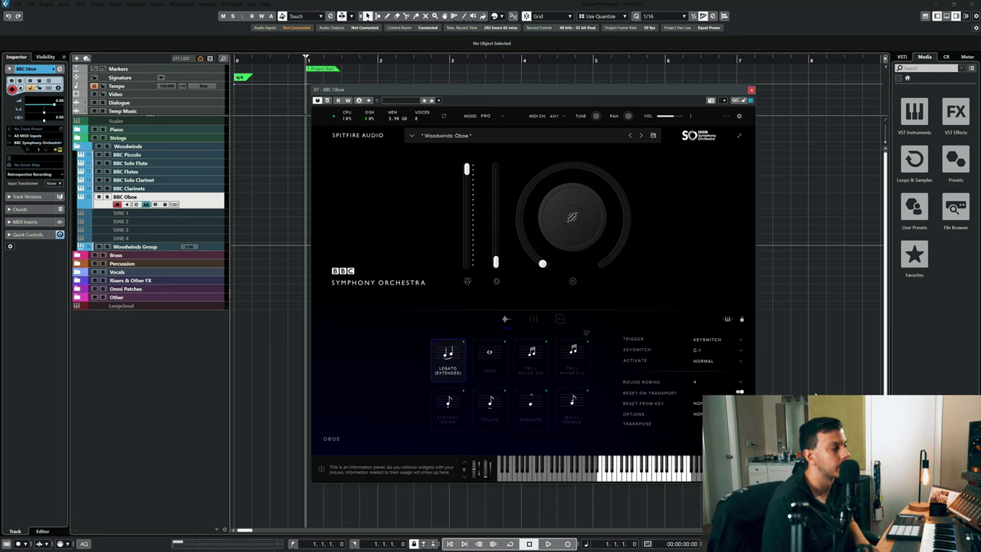
After playing the Oboe, select BBC Clarinets to show its Clarinets a3 Tenuto instrument
{"action": "key", "text": "Up"}
Switch the Clarinets a3 to the Tenuto articulation and close the BBC Clarinets window
{"action": "left_click", "coordinate": [454, 362]}
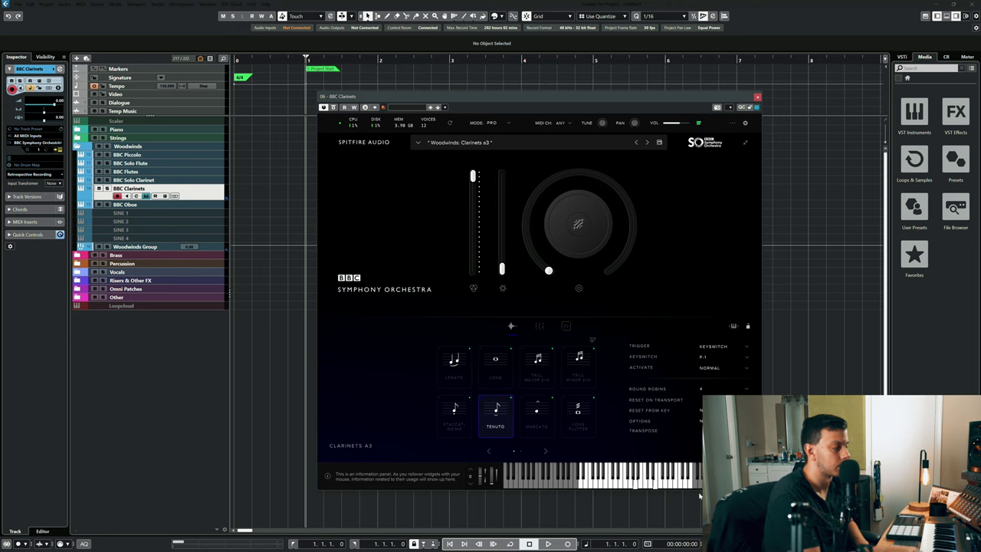
{"action": "left_click", "coordinate": [235, 163]}
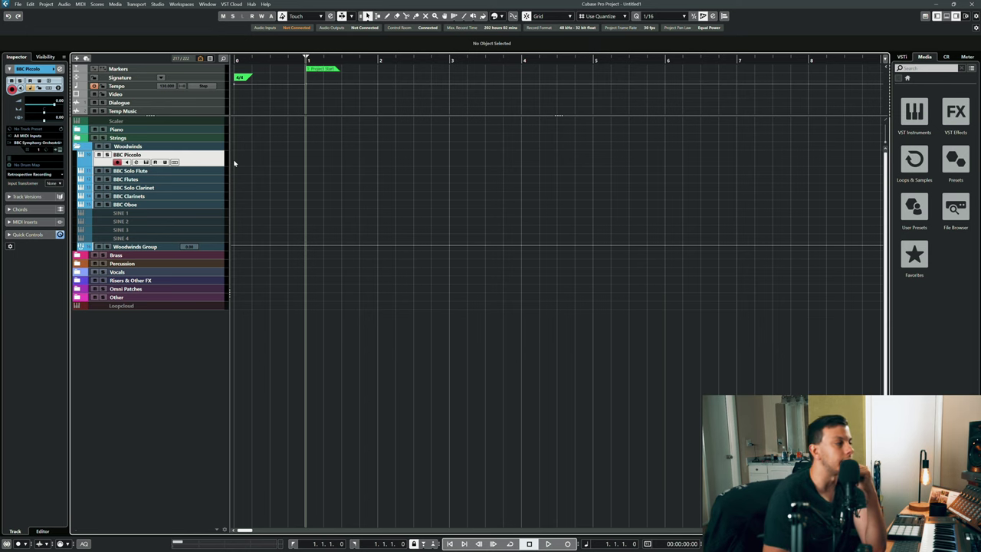
Expand the Percussion folder, select BBC Timpani, and hide all its automation lanes
{"action": "left_click", "coordinate": [78, 263]}
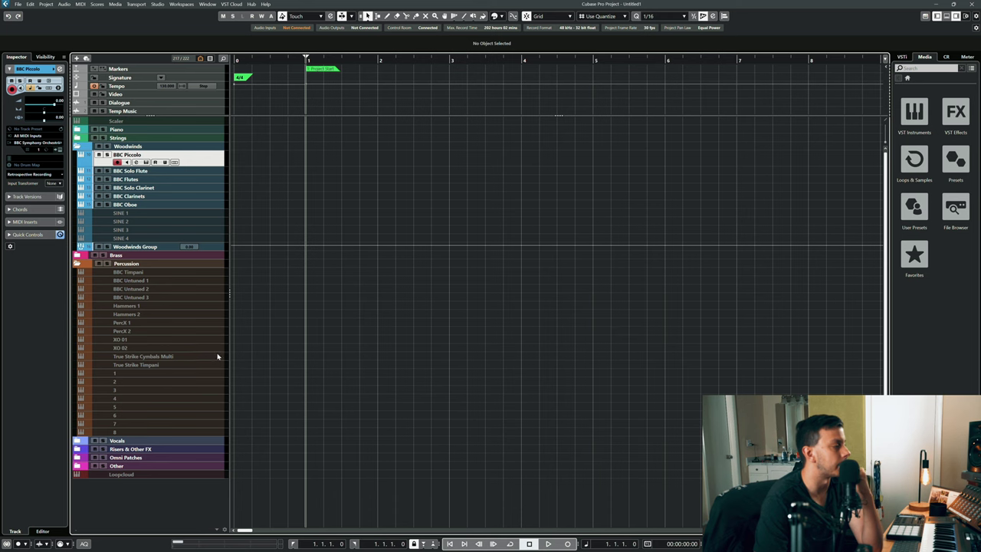
{"action": "left_click", "coordinate": [219, 273]}
{"action": "right_click", "coordinate": [219, 270]}
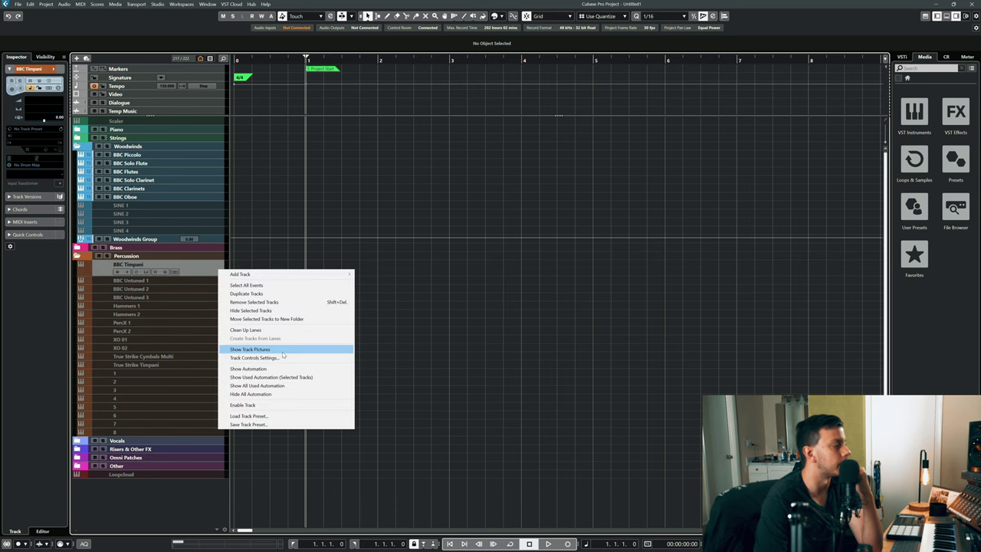
{"action": "left_click", "coordinate": [253, 394]}
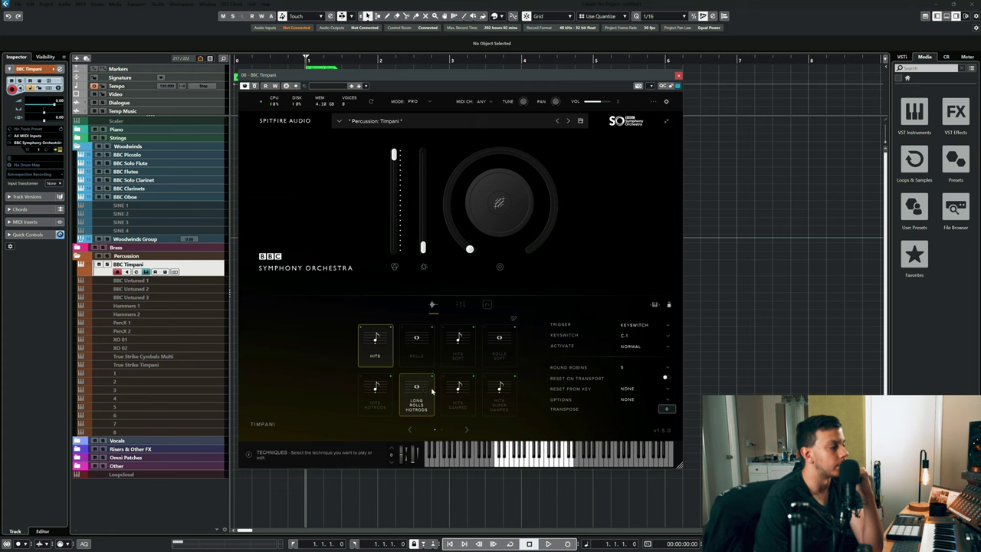
Browse the timpani techniques and change the articulation from Hits to Rolls
{"action": "left_click", "coordinate": [466, 430]}
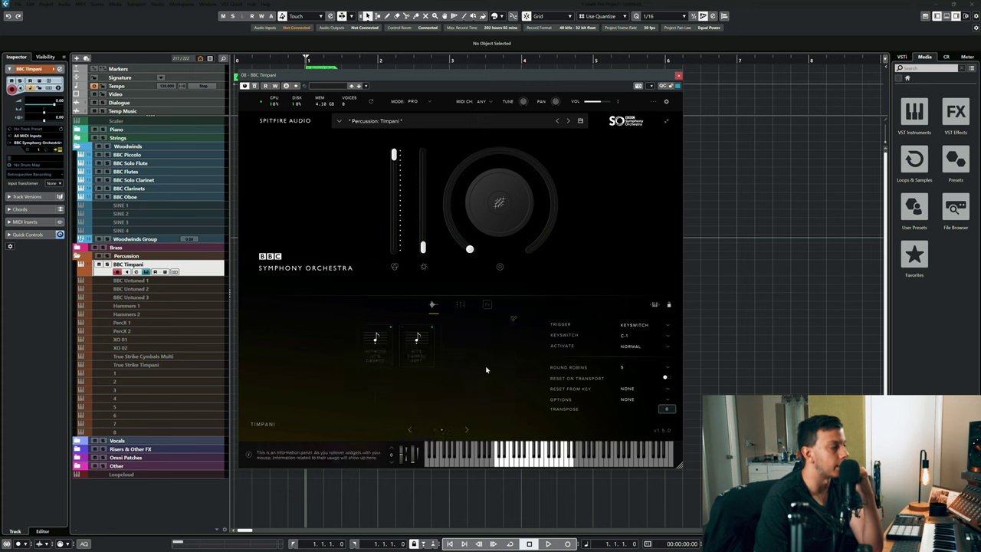
{"action": "left_click", "coordinate": [410, 431]}
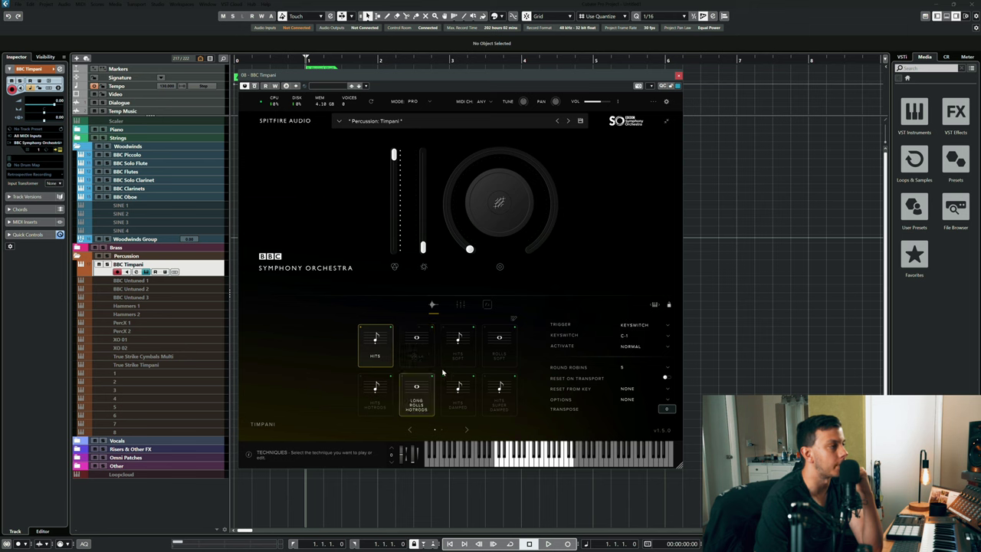
{"action": "mouse_move", "coordinate": [630, 204]}
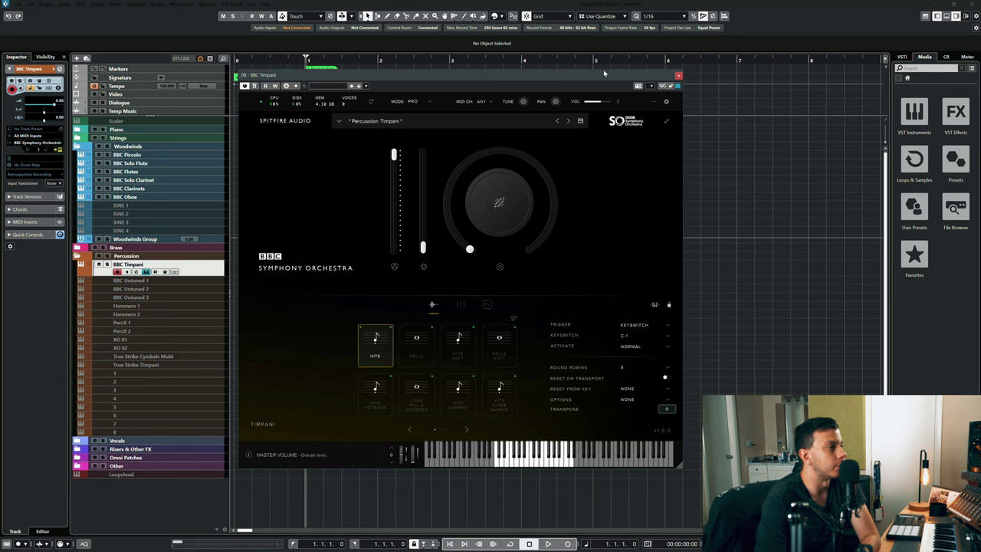
{"action": "left_click_drag", "start_coordinate": [604, 74], "coordinate": [673, 76]}
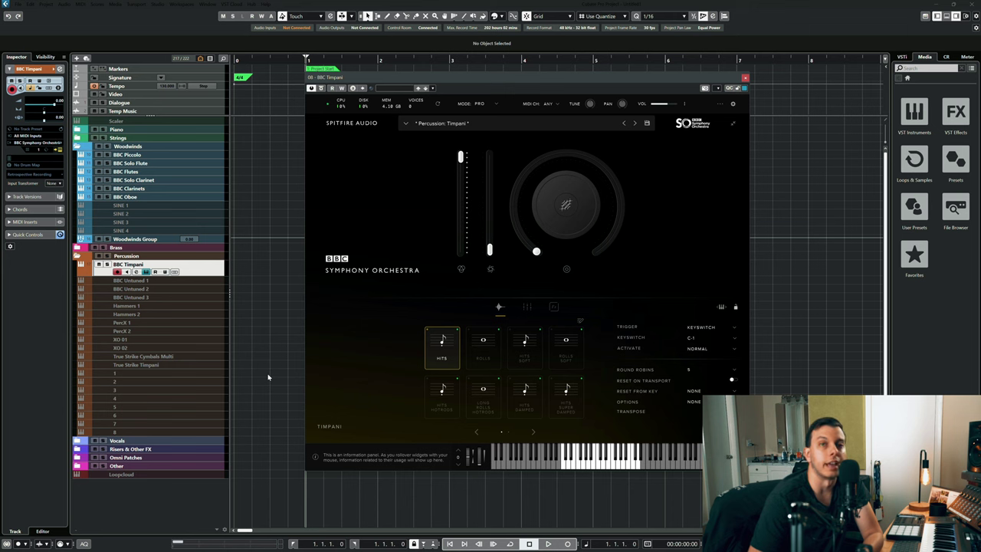
{"action": "left_click", "coordinate": [483, 346]}
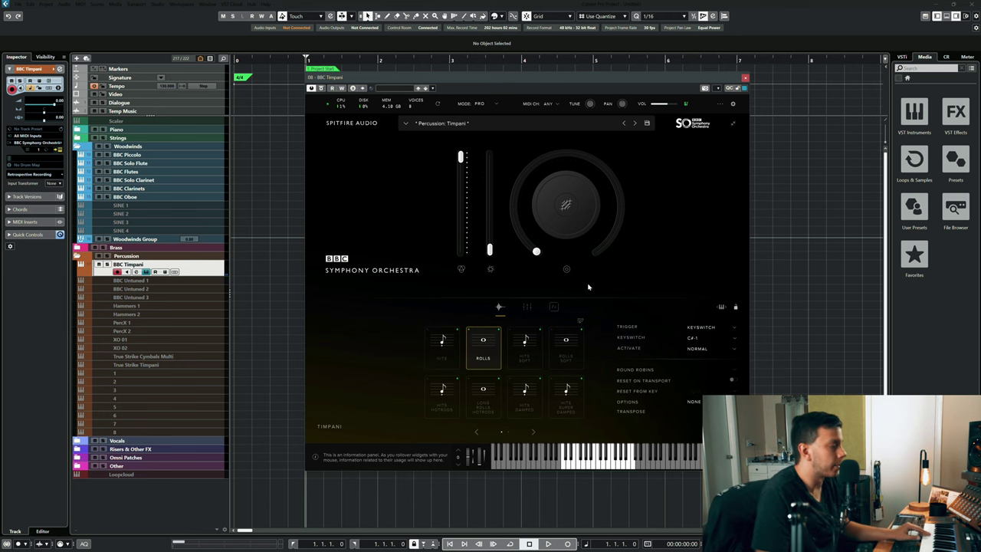
Shift the BBC Timpani window left and close it
{"action": "mouse_move", "coordinate": [618, 166]}
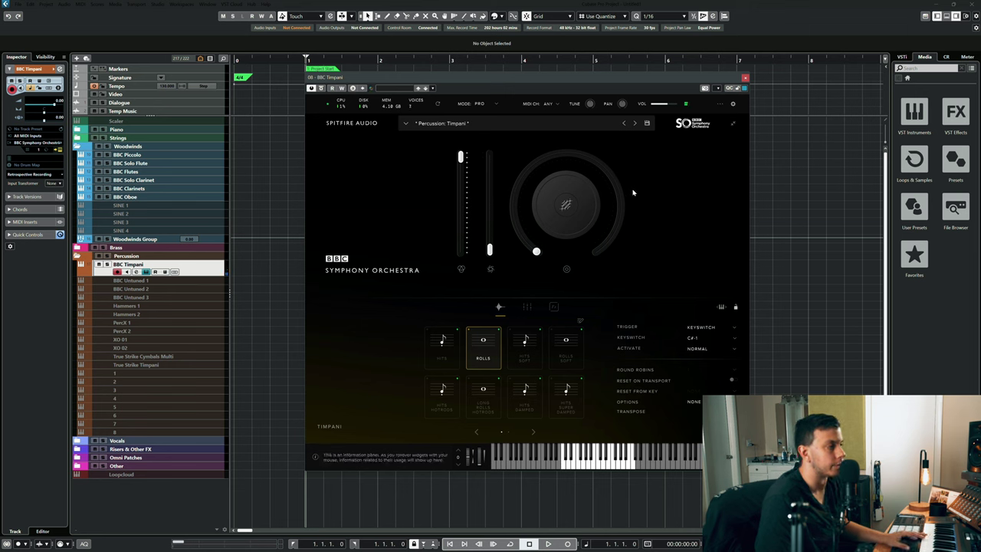
{"action": "left_click_drag", "start_coordinate": [664, 82], "coordinate": [537, 85]}
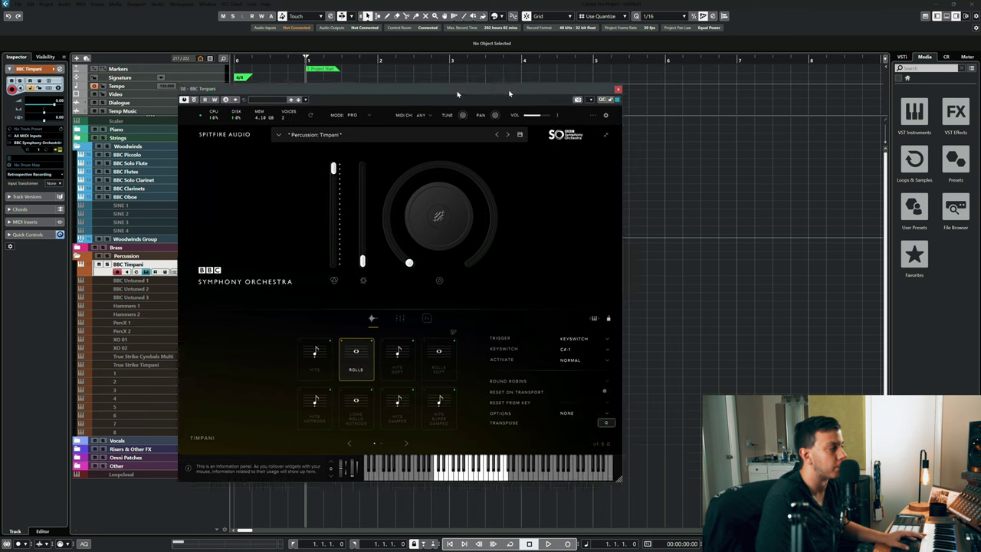
{"action": "left_click", "coordinate": [617, 79]}
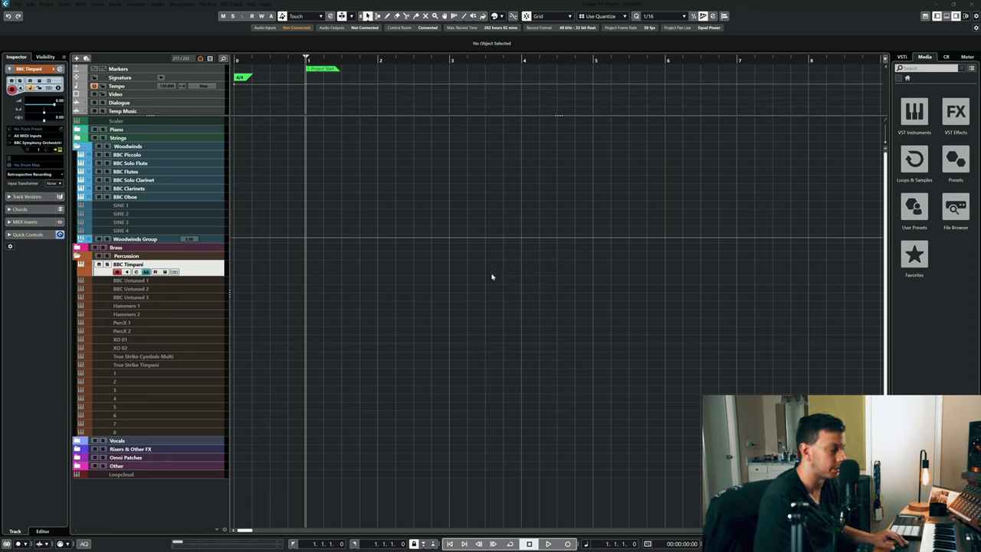
Record a five-bar timpani roll part from bar 1 on the BBC Timpani track
{"action": "key", "text": "KP_Multiply"}
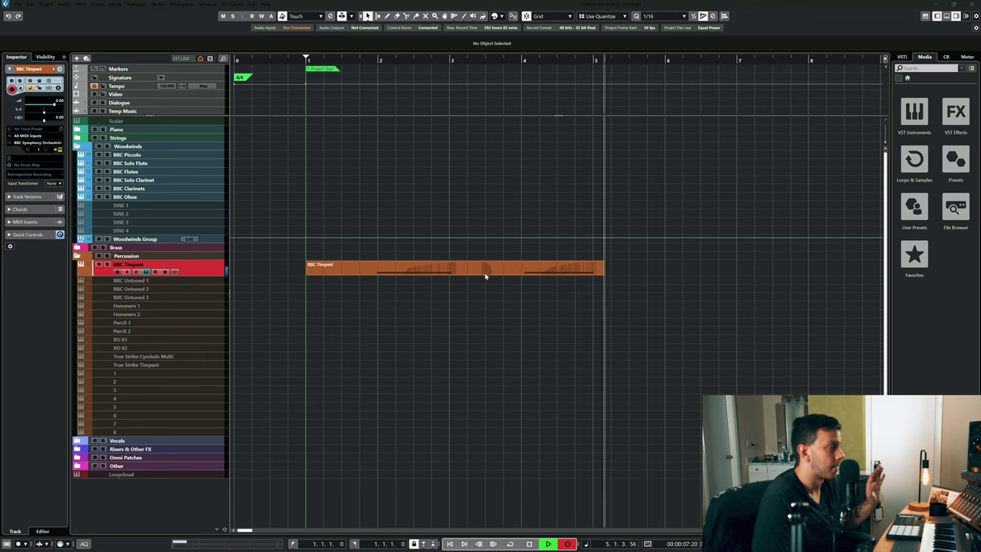
{"action": "key", "text": "space"}
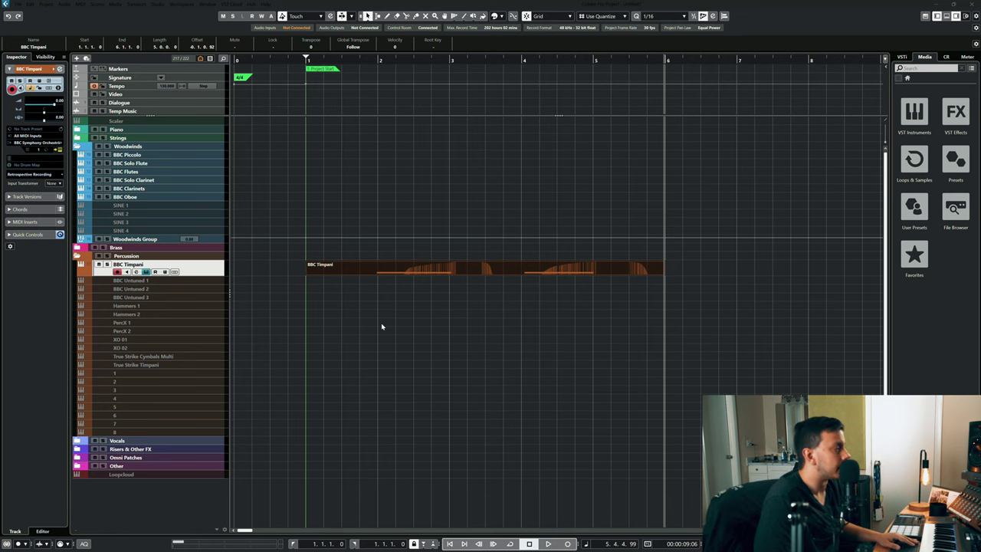
{"action": "left_click", "coordinate": [385, 284]}
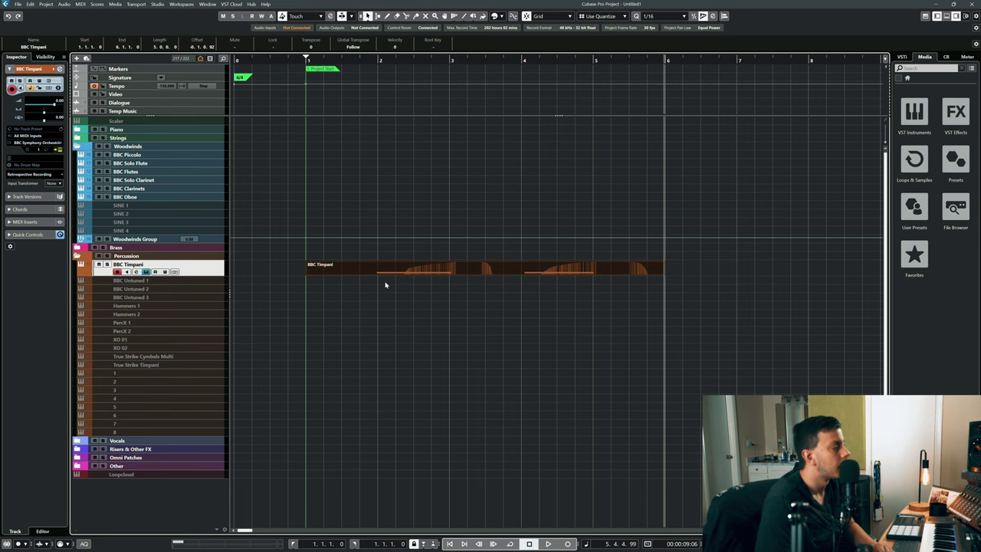
Select BBC Untuned 1 and assign its main knob to Variation
{"action": "key", "text": "Down"}
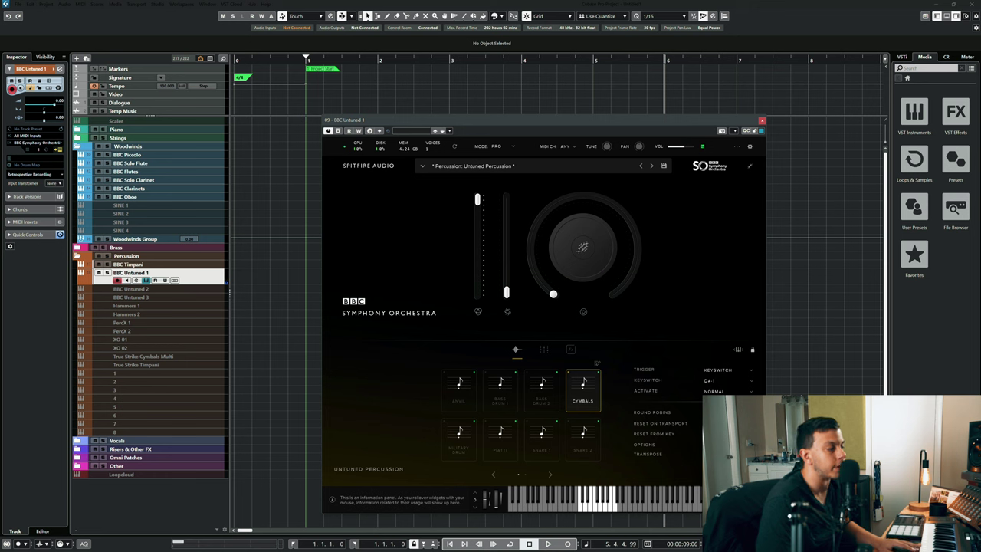
{"action": "mouse_move", "coordinate": [601, 239]}
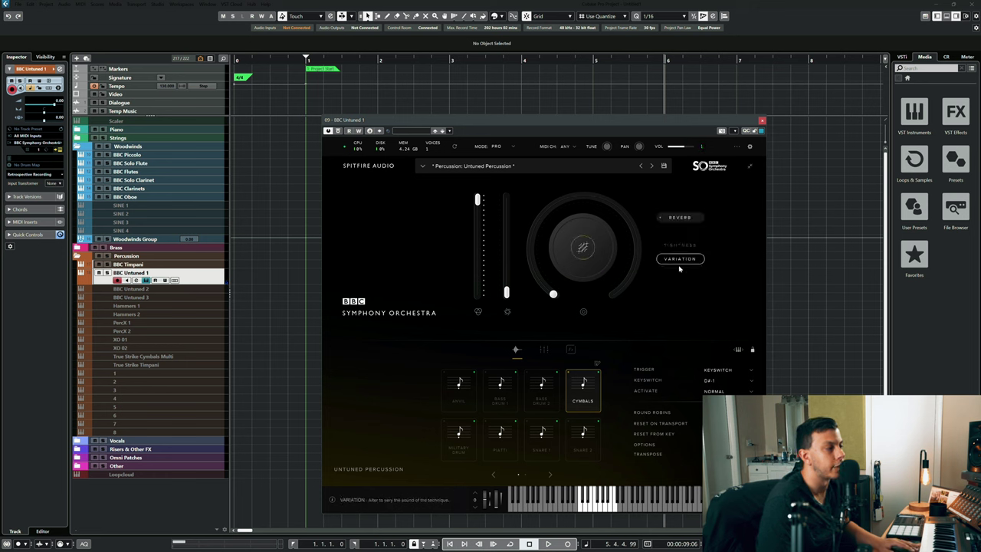
{"action": "left_click", "coordinate": [697, 260]}
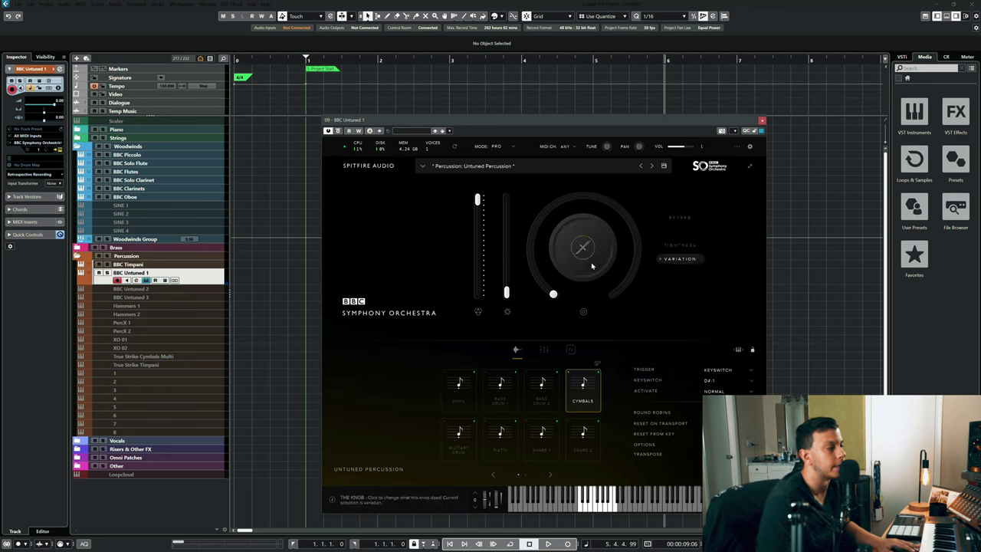
Turn the Variation knob near maximum and close the BBC Untuned 1 window
{"action": "scroll", "coordinate": [590, 264], "scroll_direction": "up", "scroll_amount": 10}
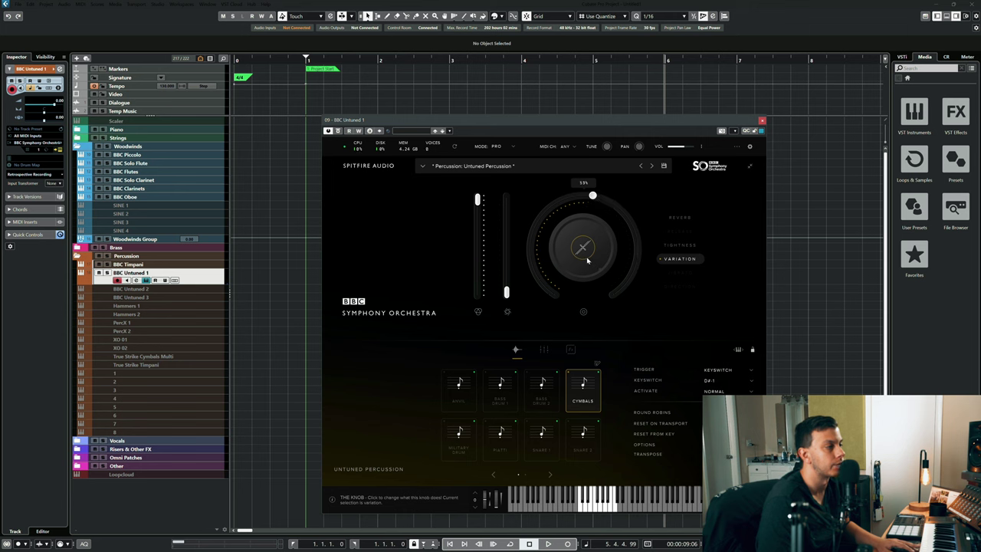
{"action": "scroll", "coordinate": [587, 260], "scroll_direction": "down", "scroll_amount": 10}
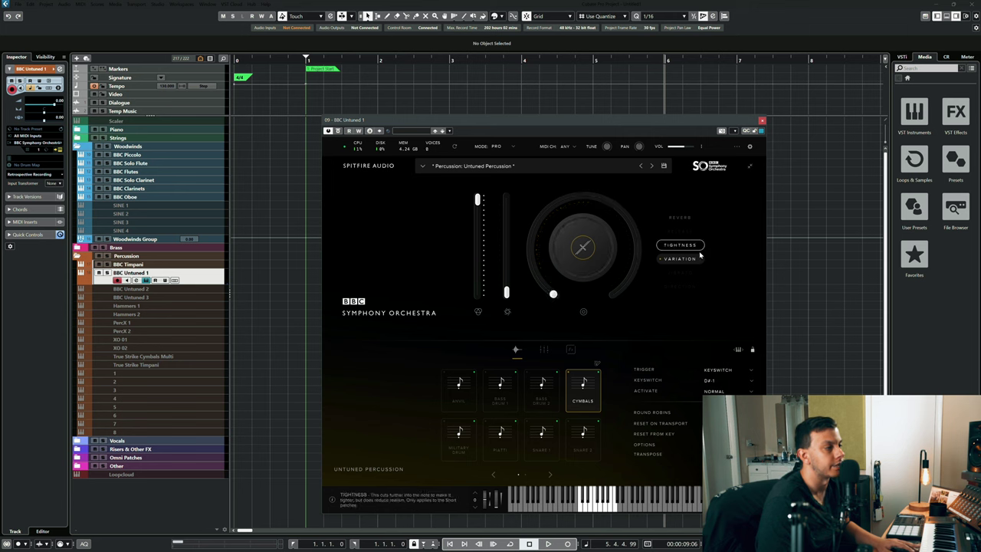
{"action": "scroll", "coordinate": [582, 250], "scroll_direction": "up", "scroll_amount": 10}
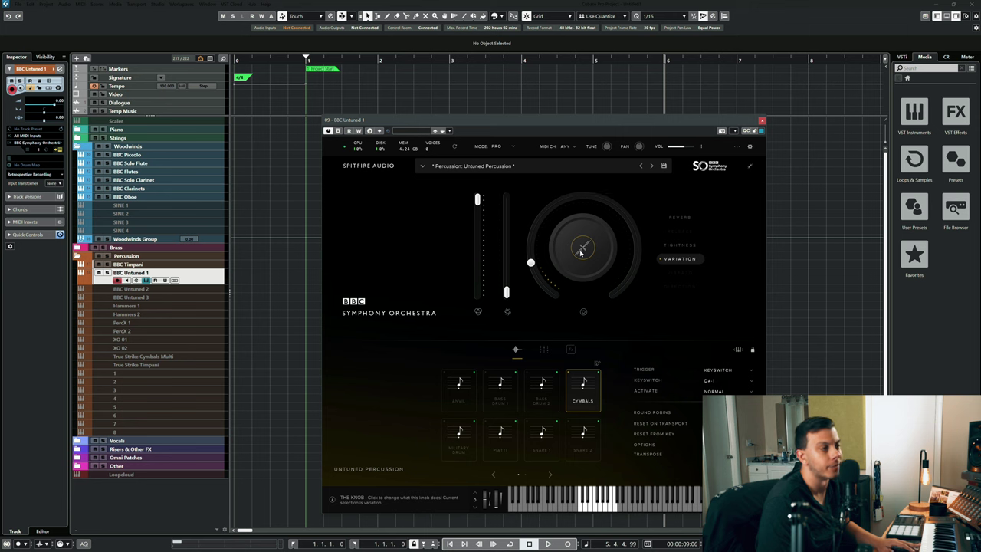
{"action": "scroll", "coordinate": [582, 250], "scroll_direction": "up", "scroll_amount": 2}
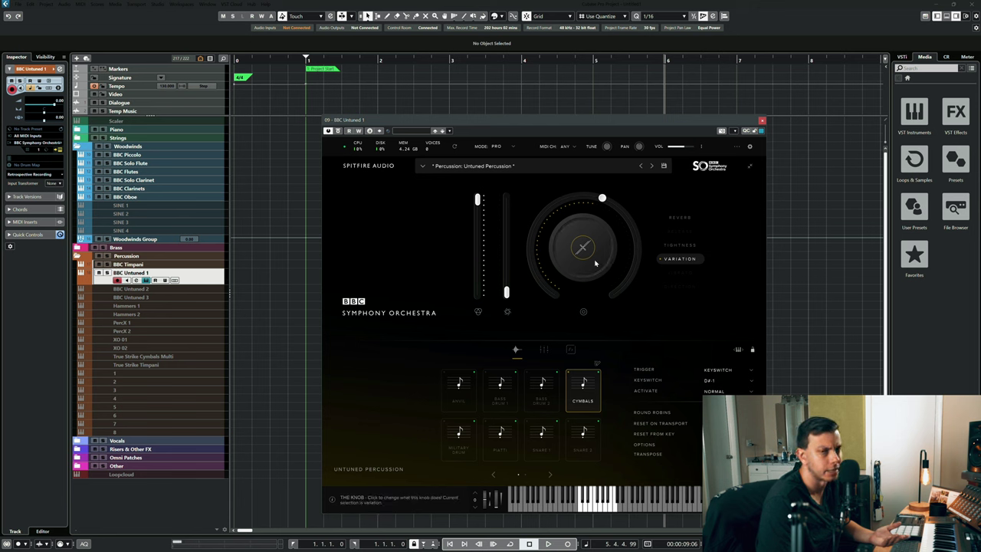
{"action": "scroll", "coordinate": [596, 263], "scroll_direction": "down", "scroll_amount": 10}
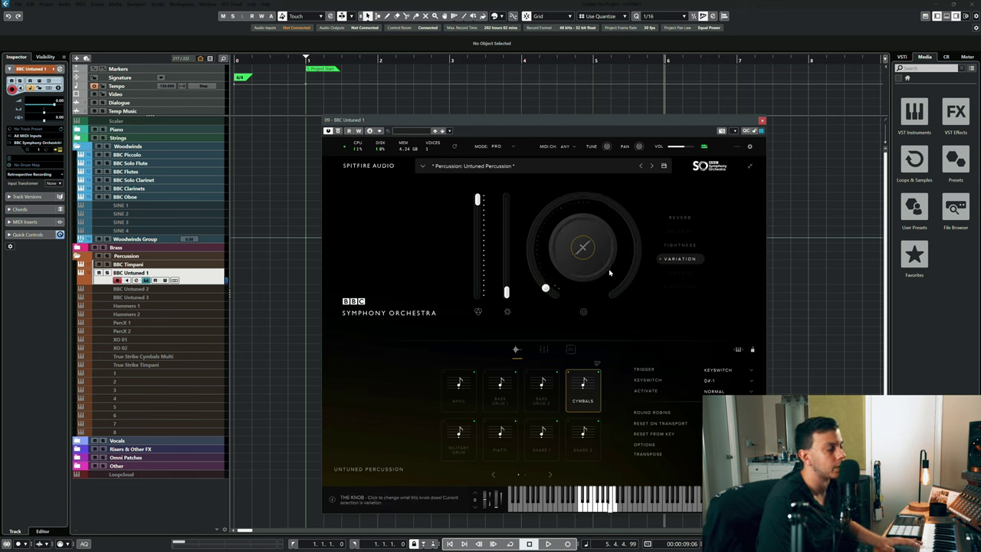
{"action": "scroll", "coordinate": [587, 262], "scroll_direction": "up", "scroll_amount": 10}
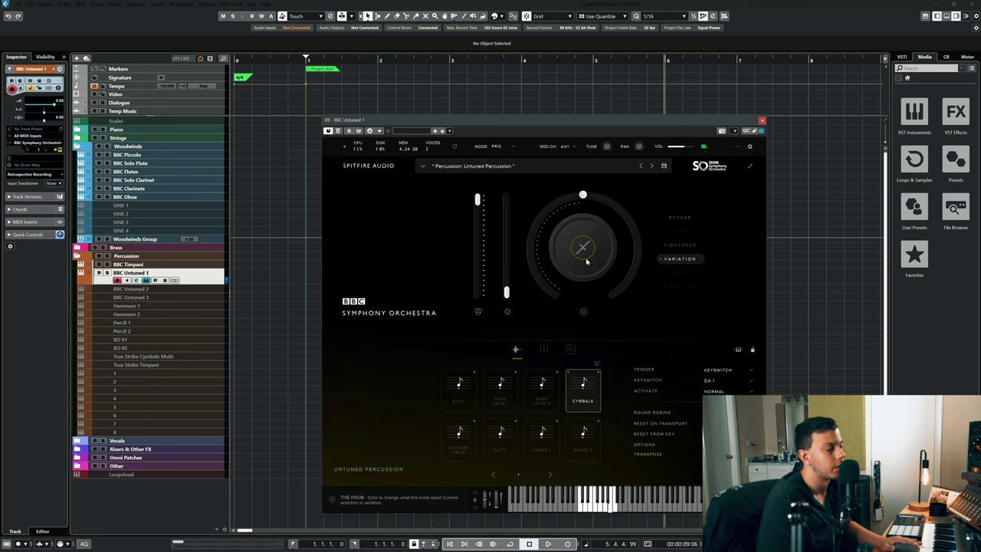
{"action": "scroll", "coordinate": [587, 262], "scroll_direction": "up", "scroll_amount": 10}
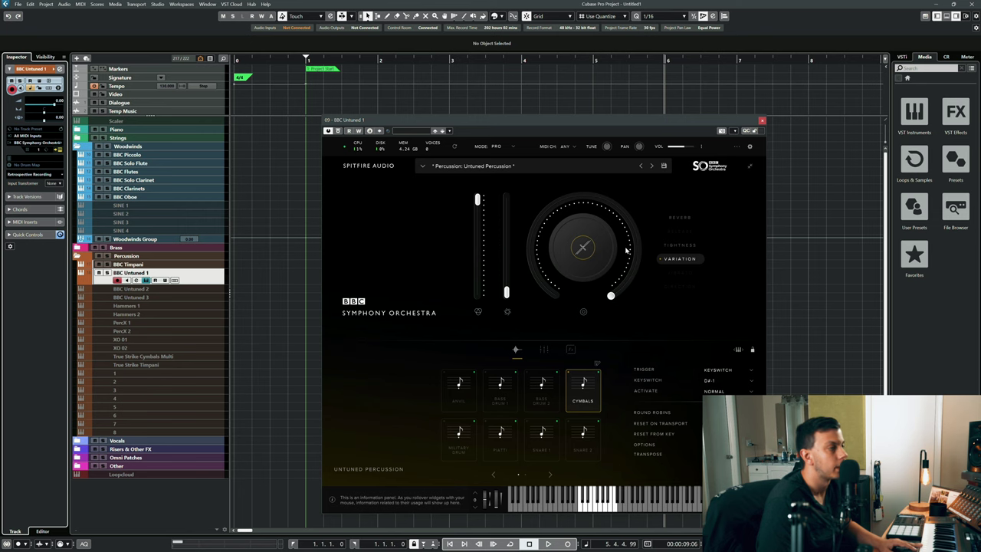
{"action": "left_click", "coordinate": [761, 120]}
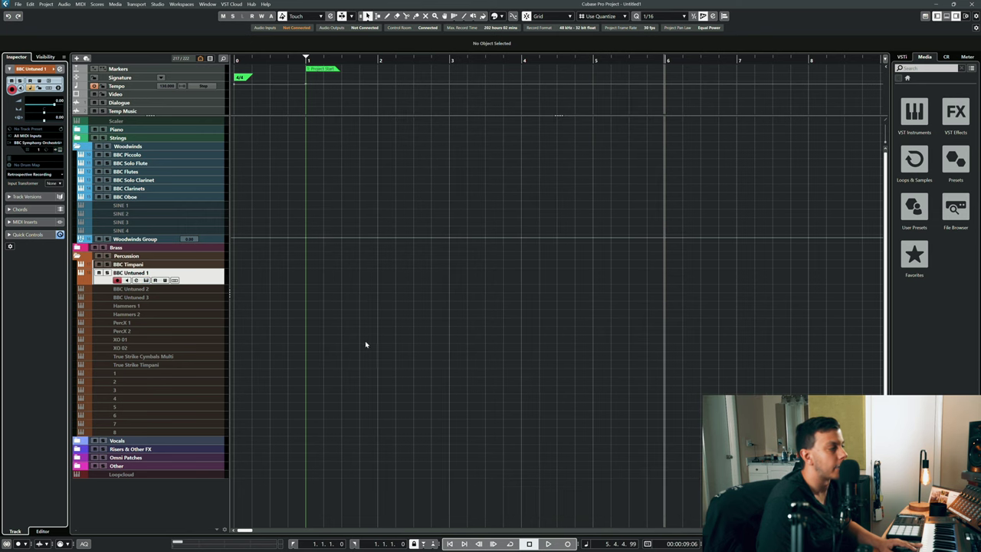
Select True Strike Timpani, then True Strike Cymbals Multi, in the Percussion folder
{"action": "left_click", "coordinate": [206, 367]}
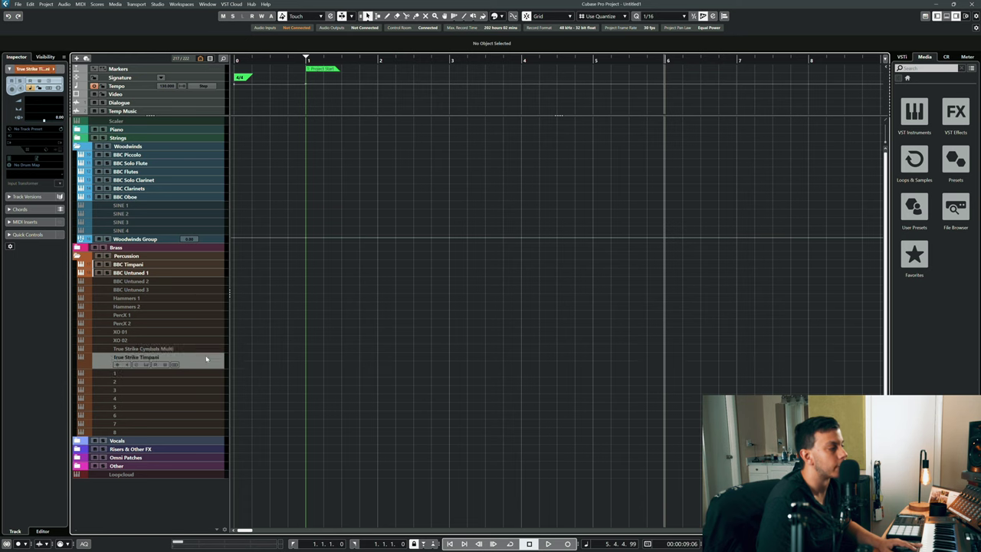
{"action": "left_click", "coordinate": [206, 353]}
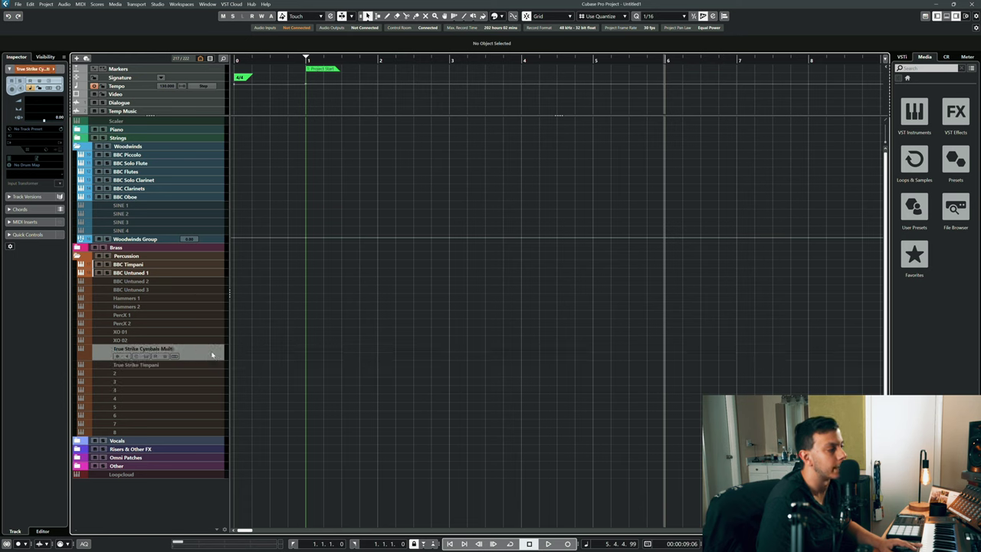